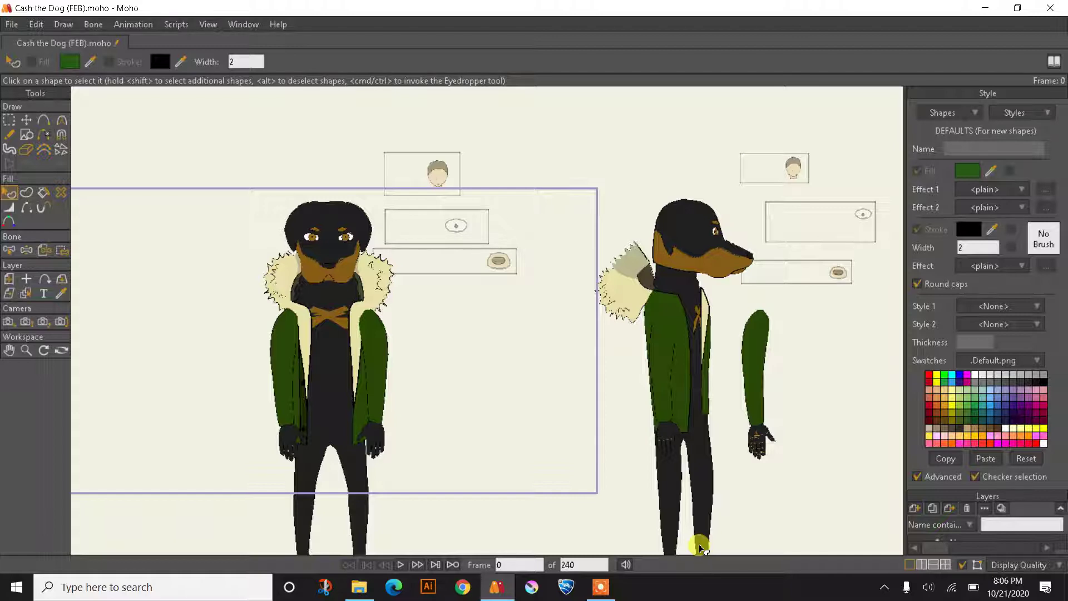
Pick the Skin style from the Style panel's saved styles for editing
{"action": "scroll", "coordinate": [214, 178], "scroll_direction": "down", "scroll_amount": 2}
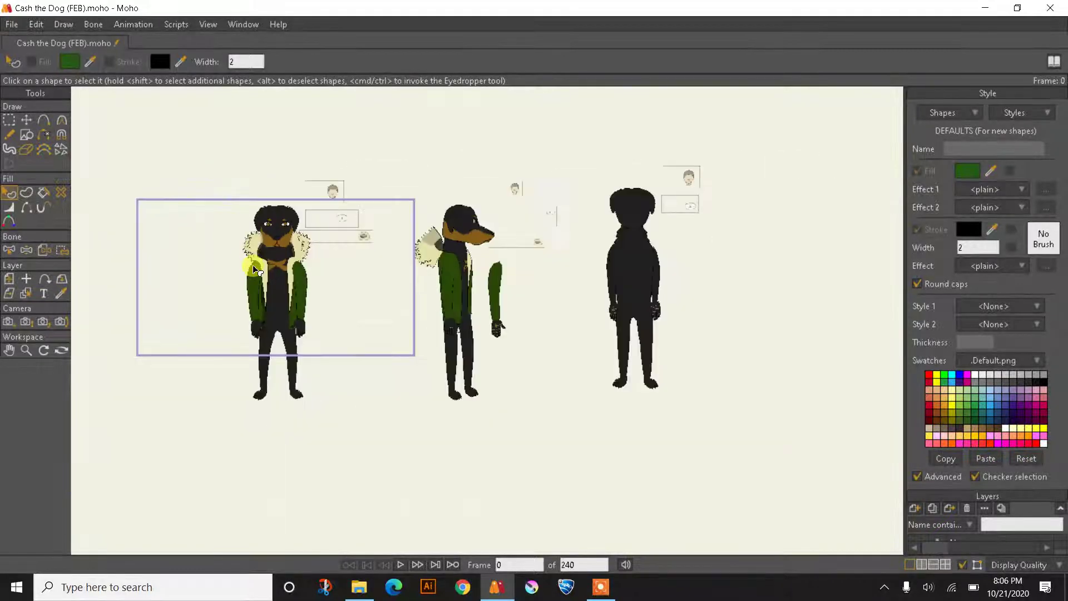
{"action": "scroll", "coordinate": [258, 262], "scroll_direction": "up", "scroll_amount": 3}
{"action": "scroll", "coordinate": [213, 217], "scroll_direction": "down", "scroll_amount": 1}
{"action": "scroll", "coordinate": [233, 199], "scroll_direction": "up", "scroll_amount": 1}
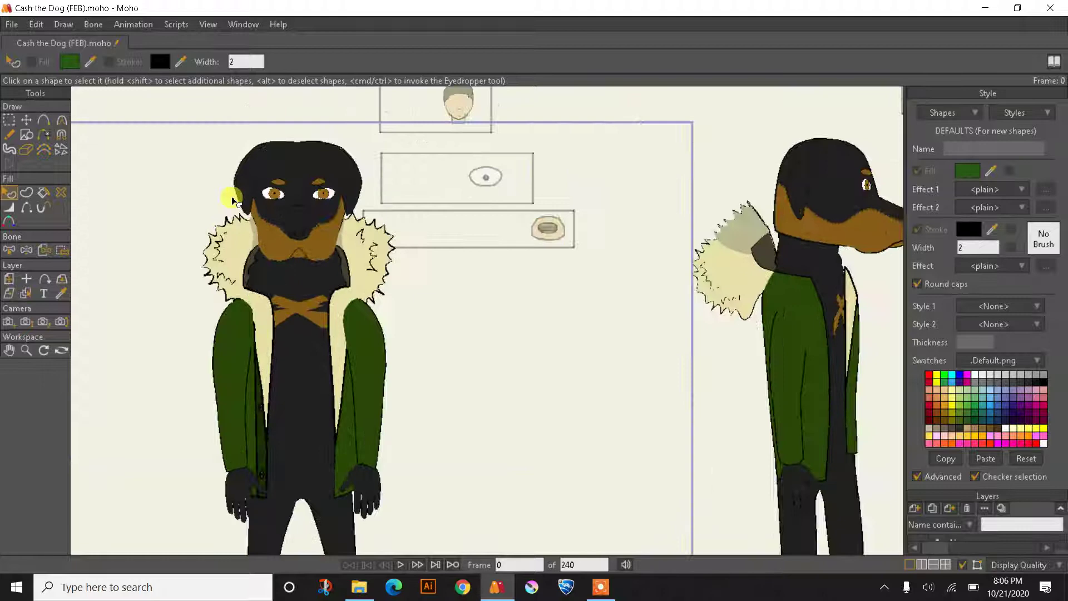
{"action": "scroll", "coordinate": [234, 167], "scroll_direction": "up", "scroll_amount": 3}
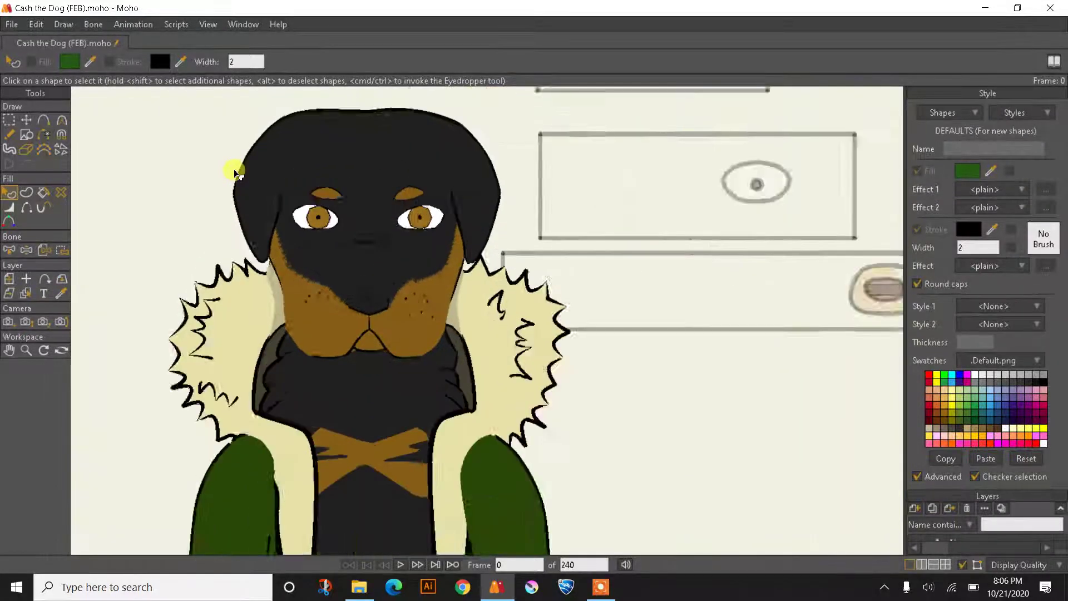
{"action": "scroll", "coordinate": [392, 209], "scroll_direction": "down", "scroll_amount": 3}
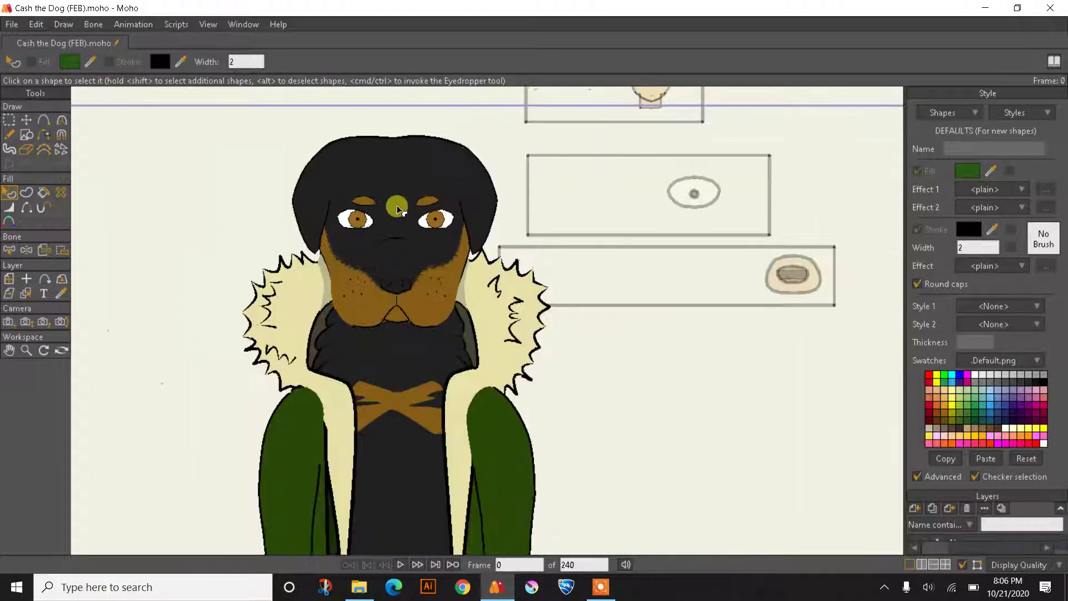
{"action": "left_click", "coordinate": [1013, 112]}
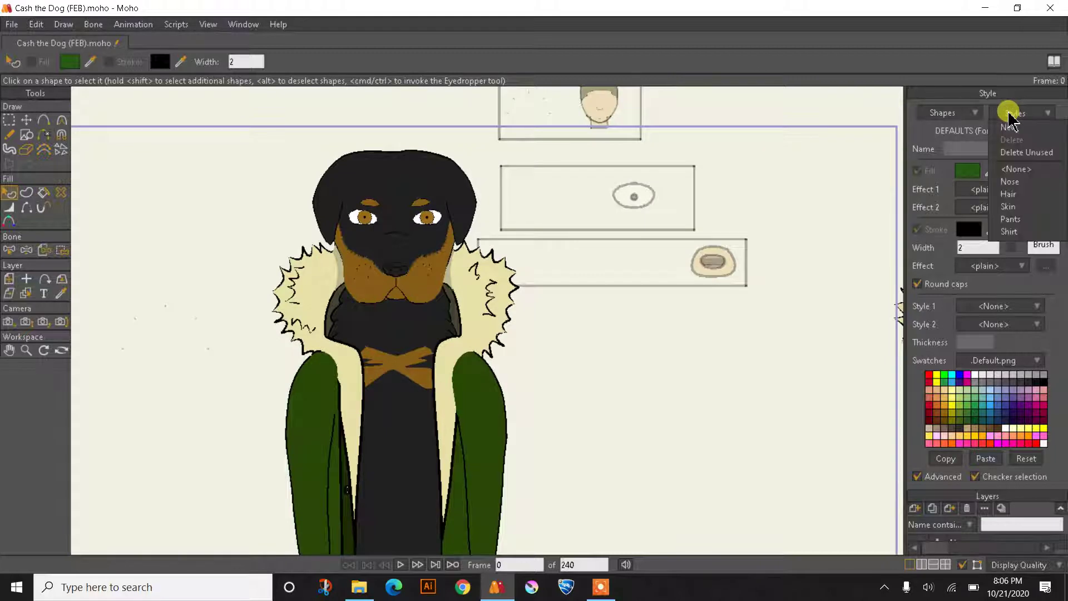
{"action": "left_click", "coordinate": [1006, 207]}
Change the Skin style's fill colour to a muted light grey-green
{"action": "left_click", "coordinate": [968, 171]}
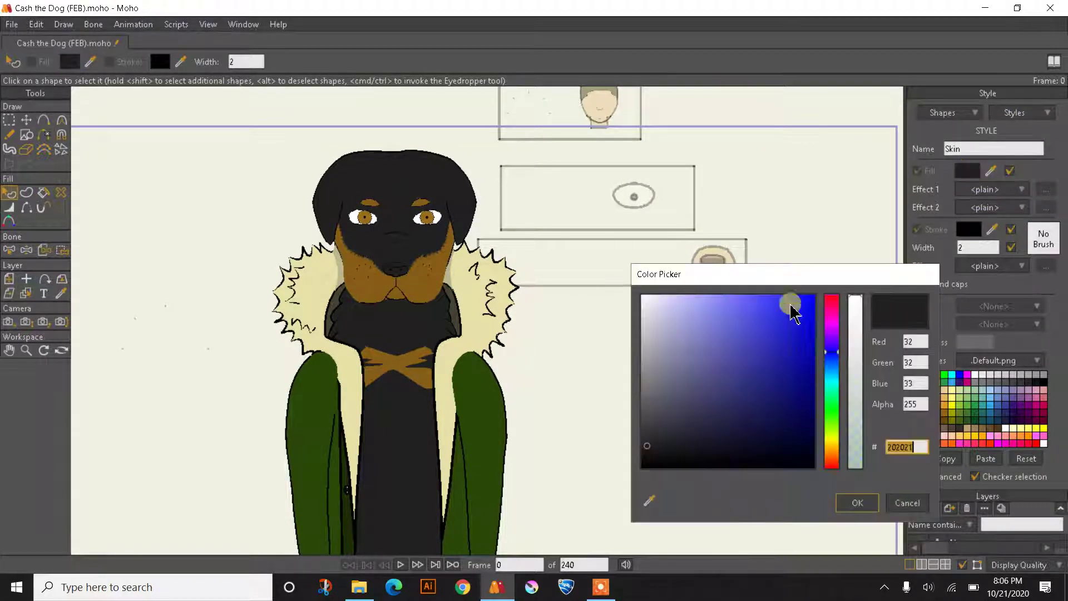
{"action": "left_click_drag", "start_coordinate": [738, 362], "coordinate": [768, 323]}
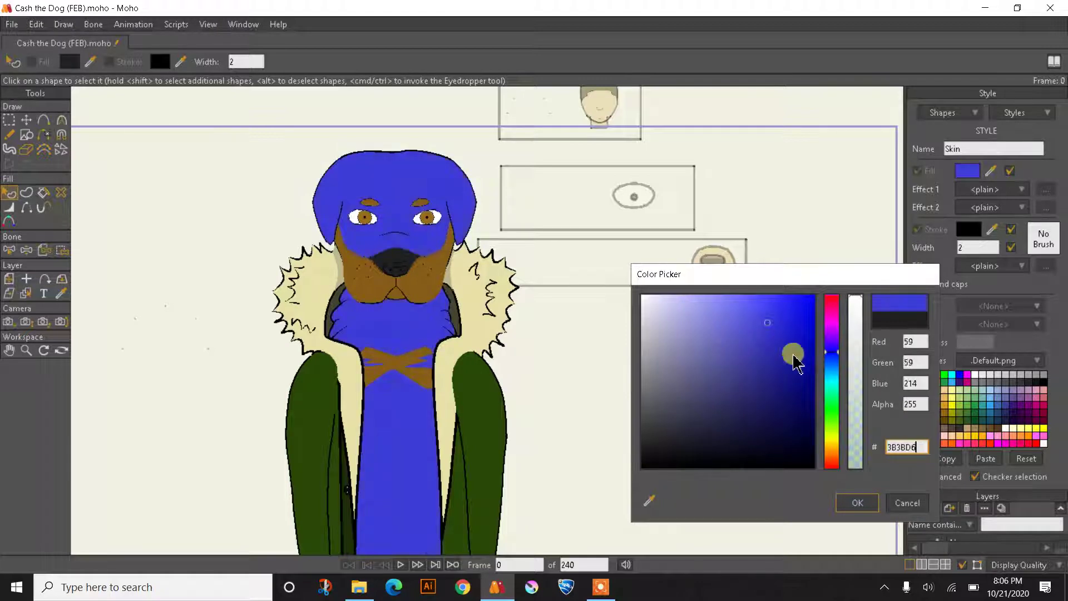
{"action": "left_click_drag", "start_coordinate": [832, 359], "coordinate": [833, 417]}
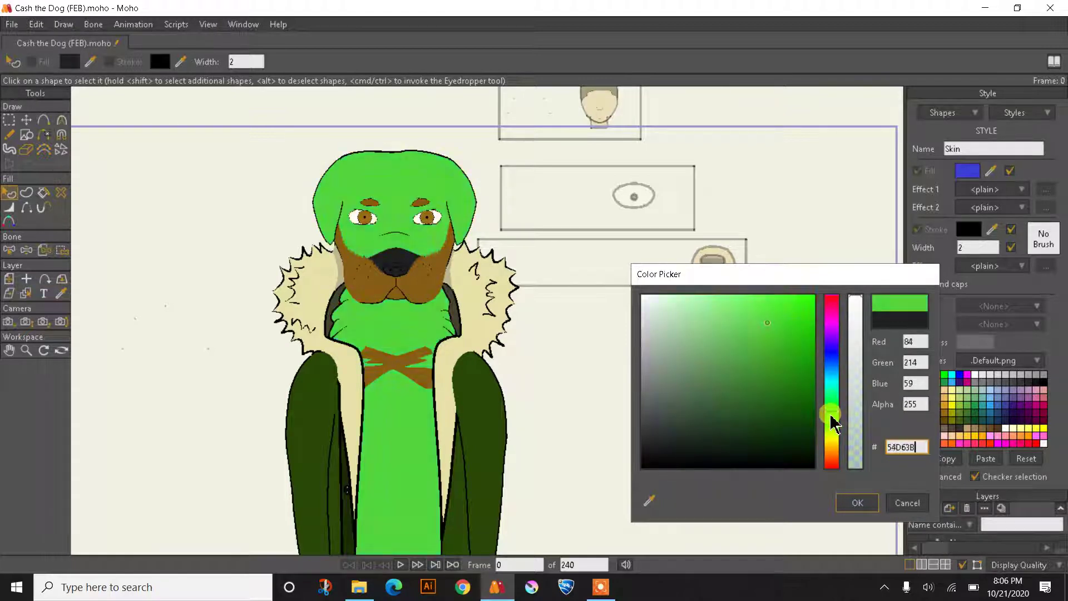
{"action": "left_click", "coordinate": [781, 388]}
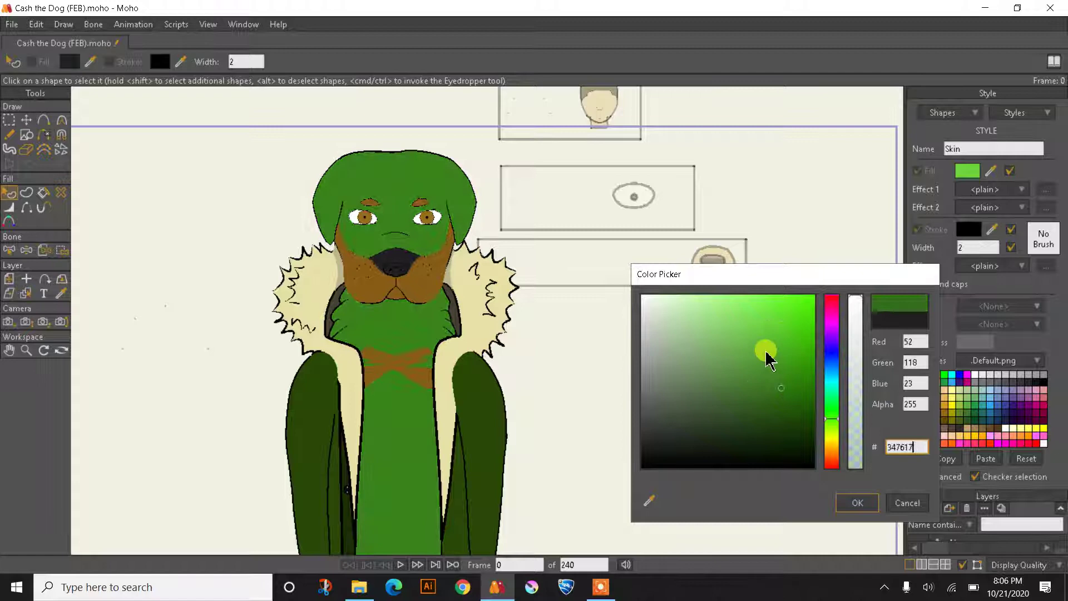
{"action": "mouse_move", "coordinate": [768, 357]}
{"action": "left_mouse_down"}
{"action": "mouse_move", "coordinate": [698, 346]}
{"action": "mouse_move", "coordinate": [708, 397]}
{"action": "mouse_move", "coordinate": [680, 345]}
{"action": "mouse_move", "coordinate": [711, 381]}
{"action": "mouse_move", "coordinate": [685, 351]}
{"action": "left_mouse_up"}
{"action": "left_click", "coordinate": [856, 501]}
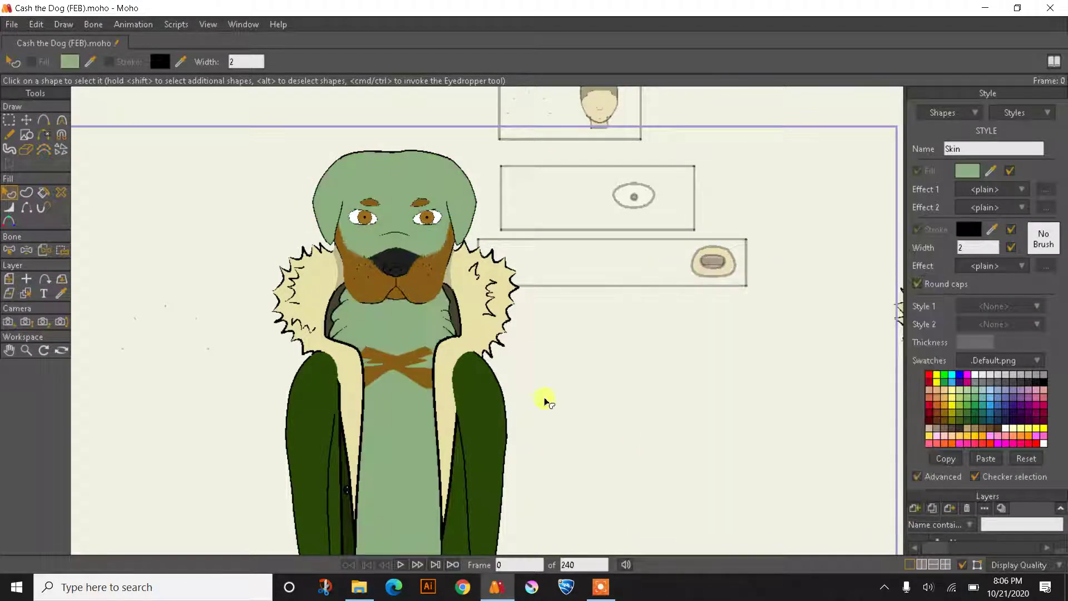
{"action": "scroll", "coordinate": [546, 402], "scroll_direction": "down", "scroll_amount": 5}
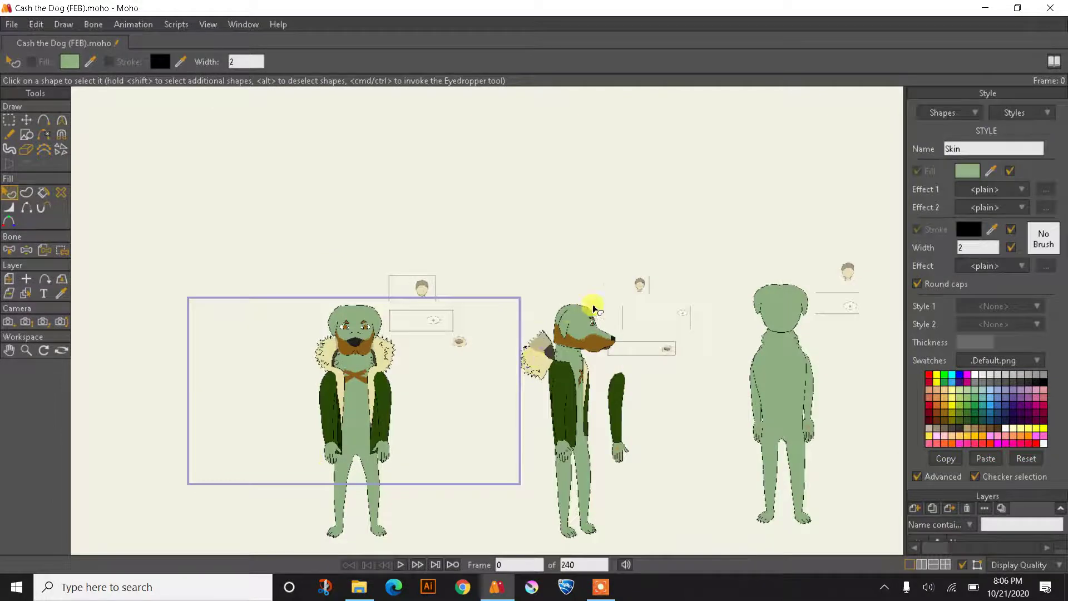
{"action": "scroll", "coordinate": [594, 309], "scroll_direction": "up", "scroll_amount": 4}
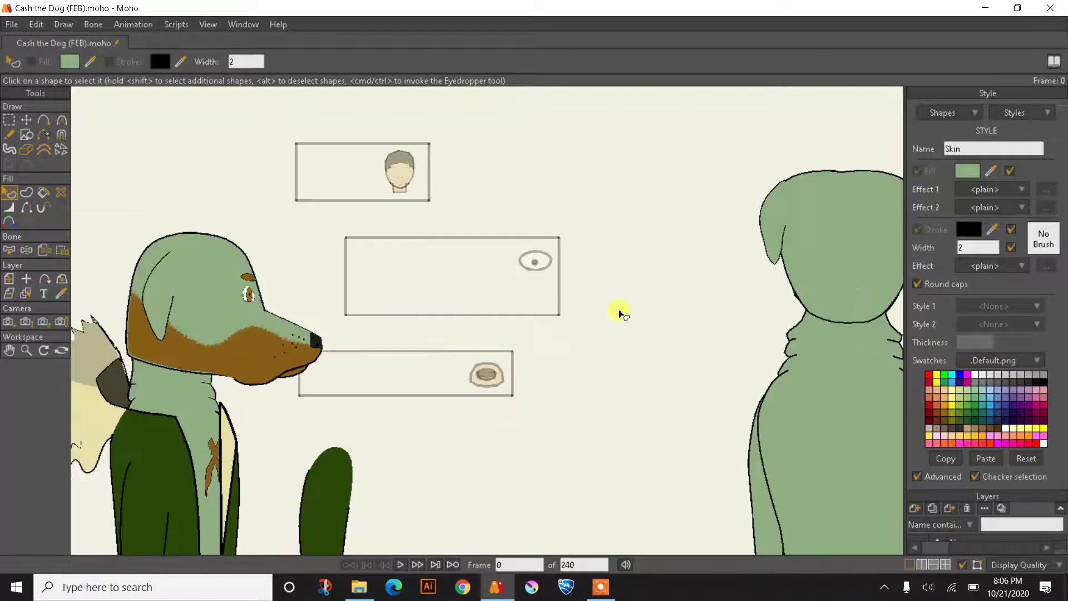
{"action": "scroll", "coordinate": [623, 315], "scroll_direction": "down", "scroll_amount": 4}
{"action": "scroll", "coordinate": [152, 295], "scroll_direction": "up", "scroll_amount": 4}
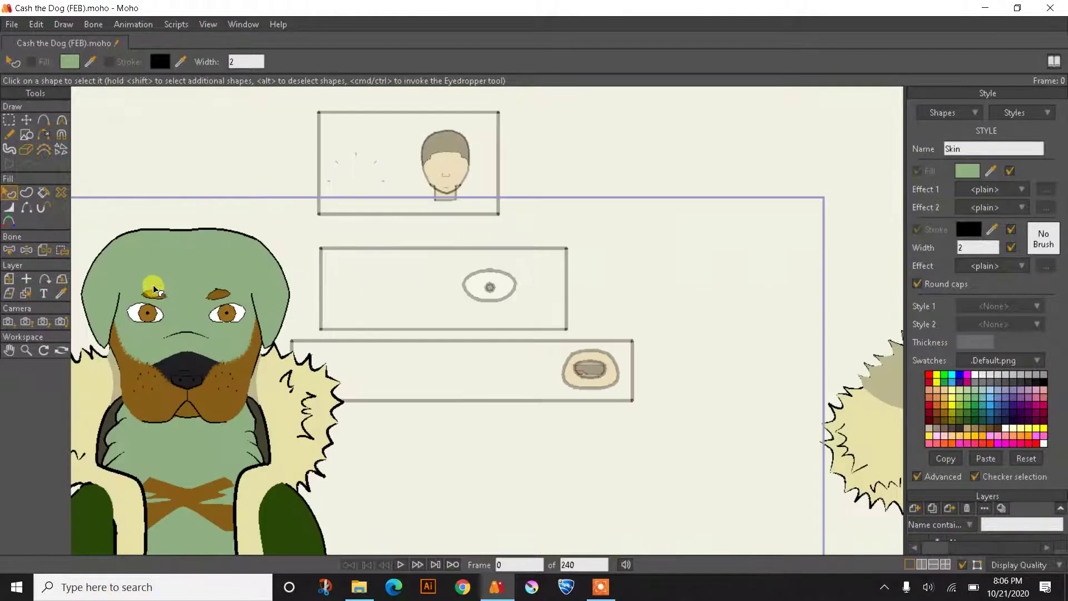
{"action": "scroll", "coordinate": [325, 309], "scroll_direction": "down", "scroll_amount": 5}
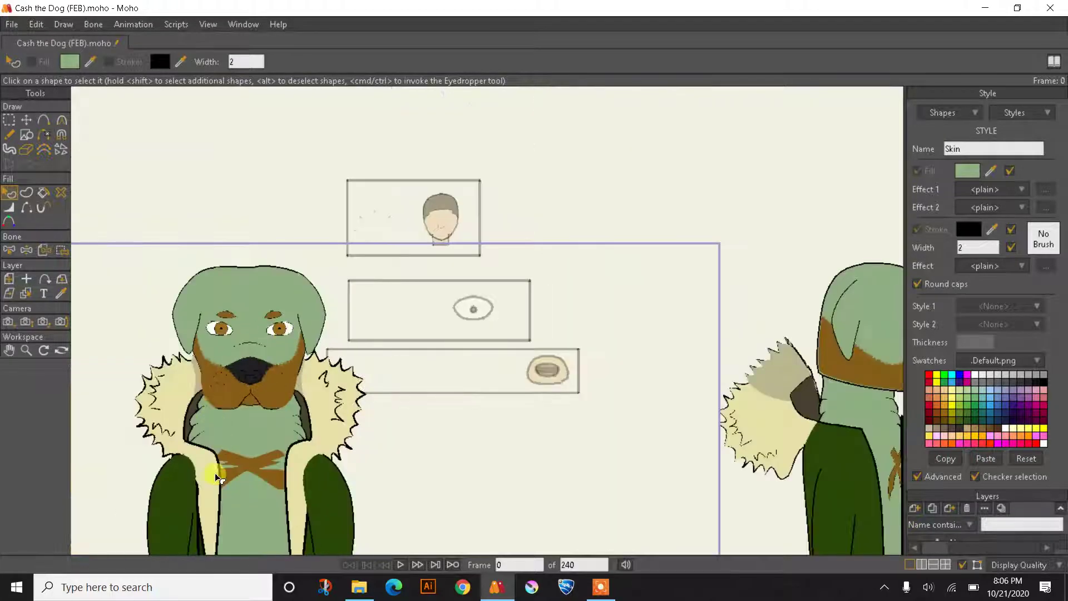
{"action": "scroll", "coordinate": [297, 314], "scroll_direction": "up", "scroll_amount": 6}
{"action": "scroll", "coordinate": [307, 343], "scroll_direction": "down", "scroll_amount": 2}
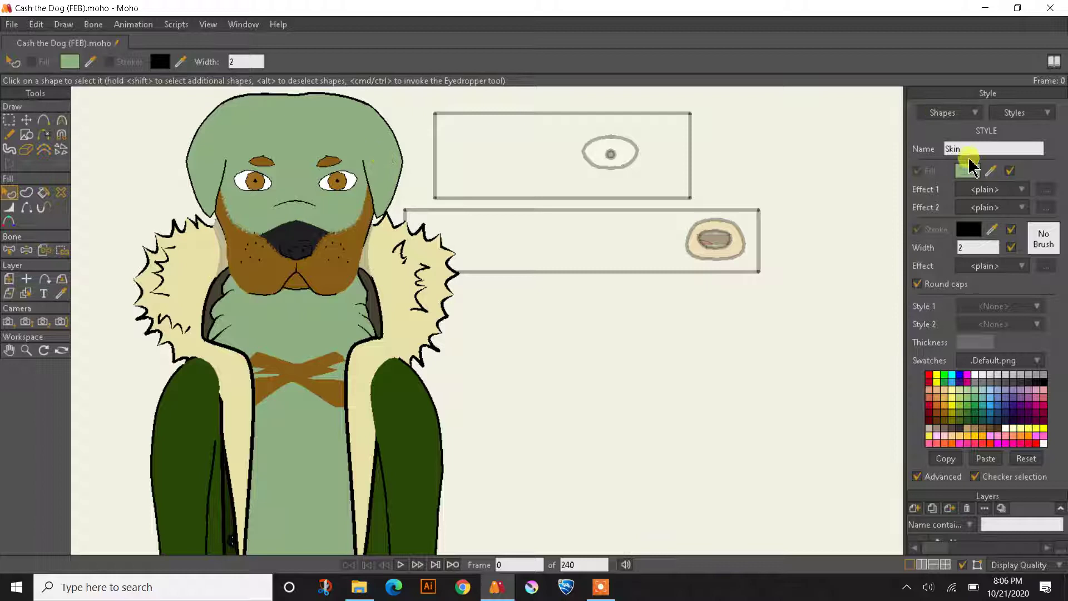
Set the Shirt style's fill to bright blue 0000FF
{"action": "left_click", "coordinate": [1019, 111]}
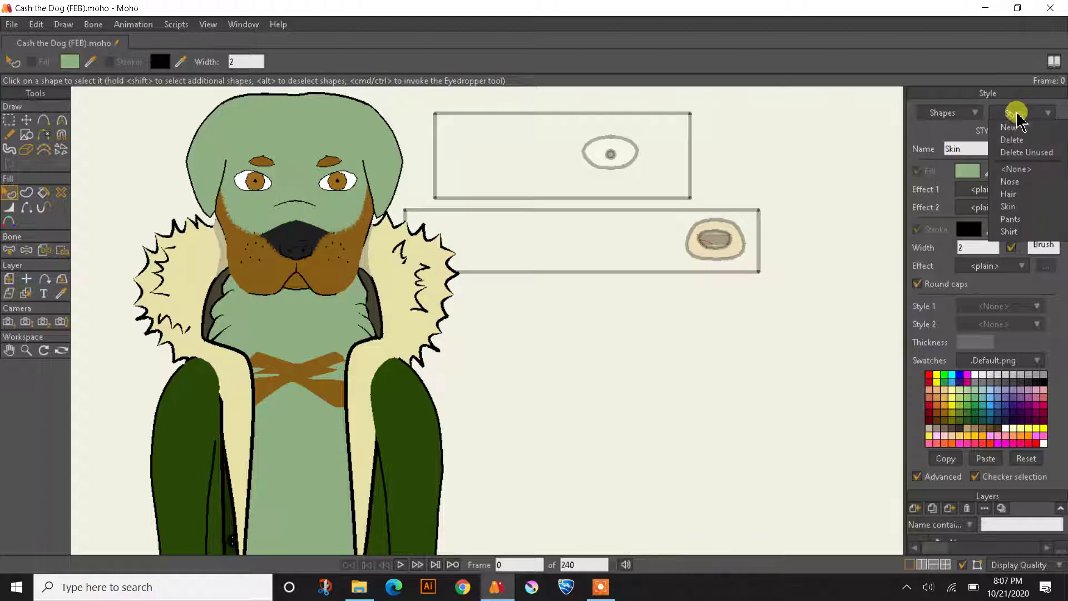
{"action": "left_click", "coordinate": [1010, 231]}
{"action": "scroll", "coordinate": [572, 287], "scroll_direction": "down", "scroll_amount": 3}
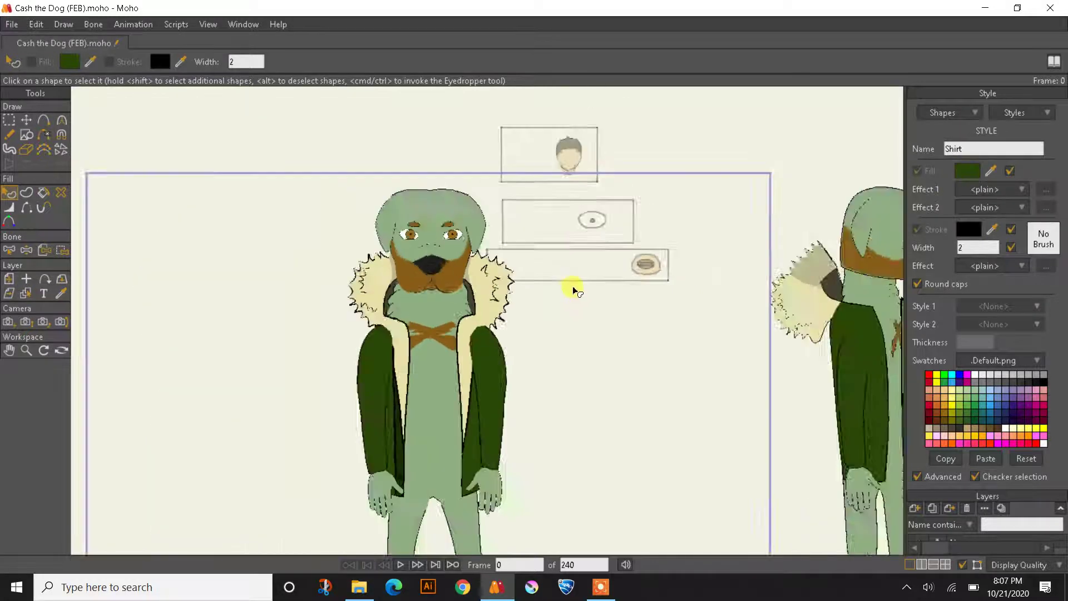
{"action": "left_click", "coordinate": [963, 173]}
{"action": "left_click", "coordinate": [835, 352]}
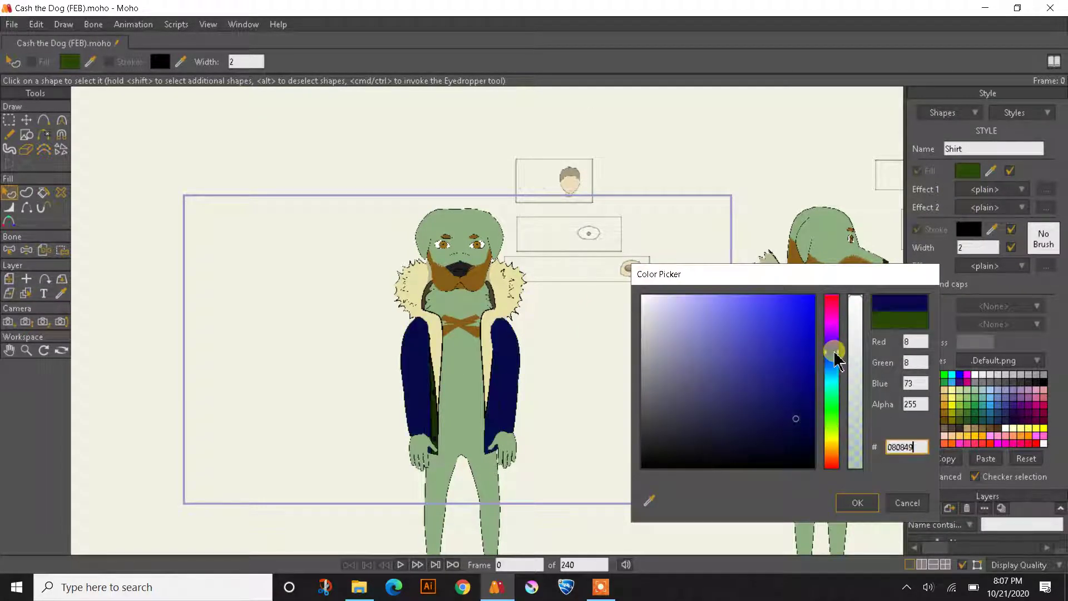
{"action": "left_click", "coordinate": [752, 339]}
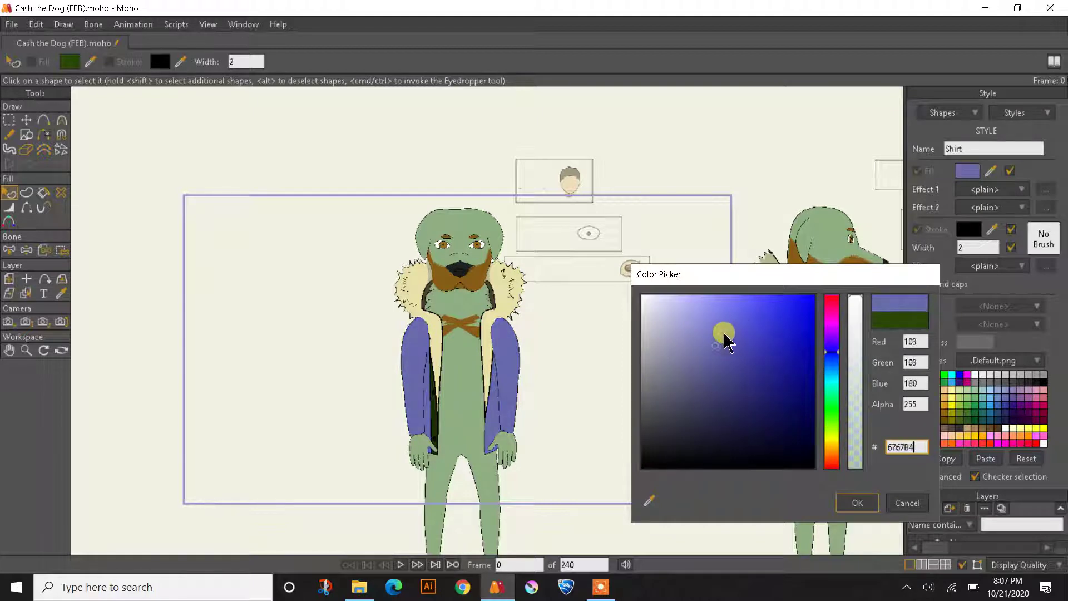
{"action": "left_click_drag", "start_coordinate": [725, 334], "coordinate": [819, 294]}
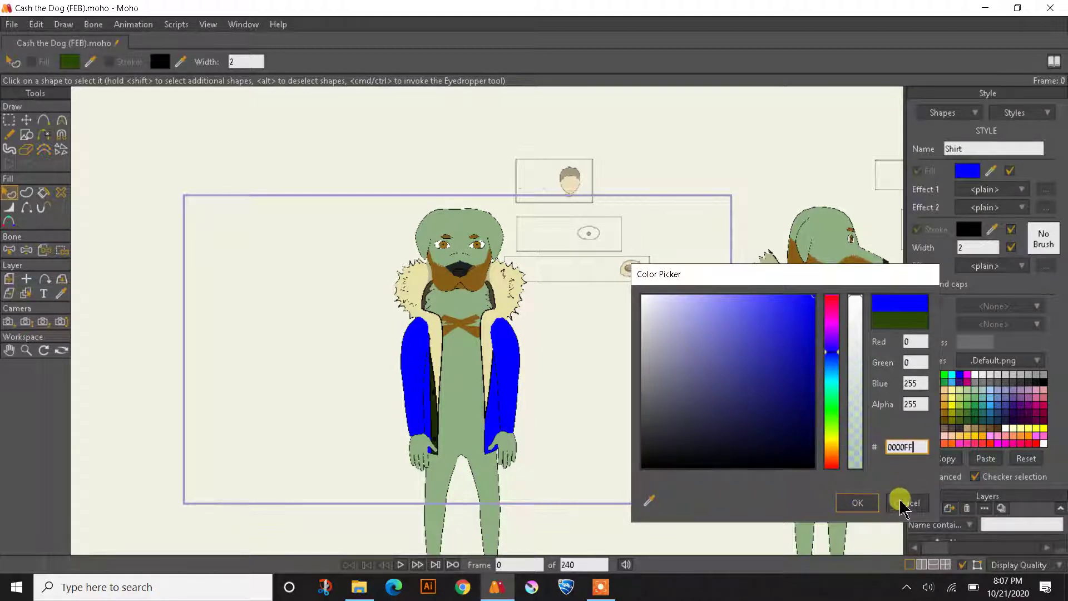
{"action": "left_click", "coordinate": [857, 503]}
Set the Skin style's fill back to near-black 191C18
{"action": "left_click", "coordinate": [1025, 113]}
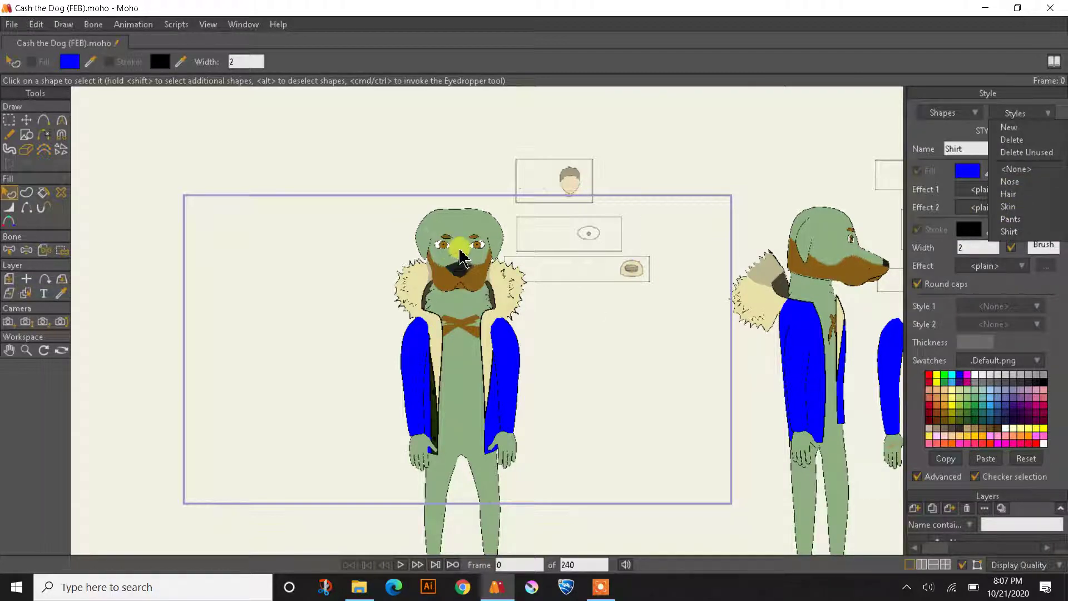
{"action": "left_click", "coordinate": [1018, 208]}
{"action": "left_click", "coordinate": [967, 170]}
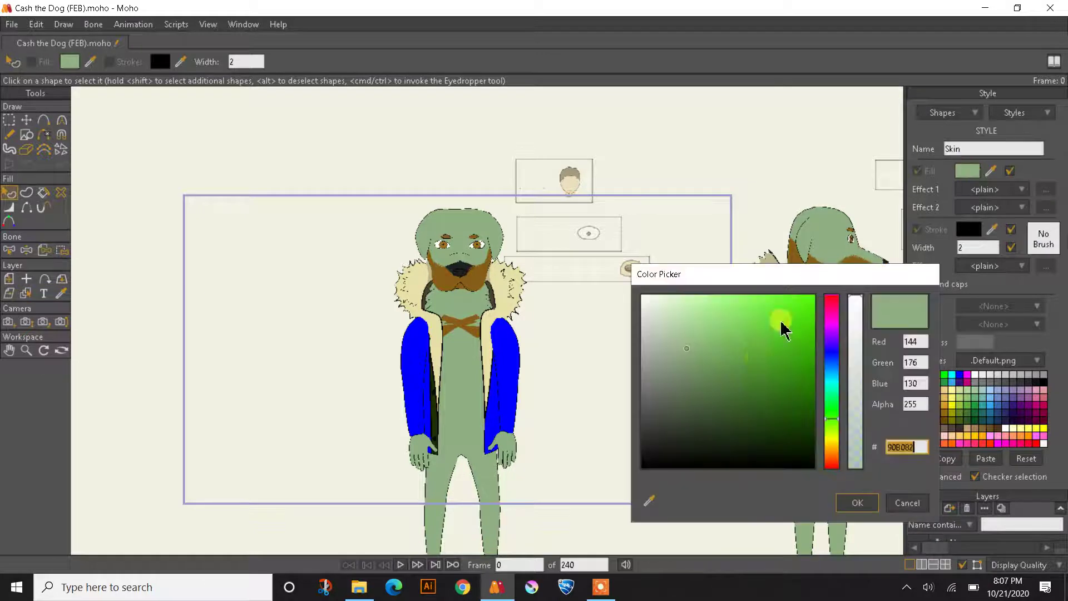
{"action": "left_click_drag", "start_coordinate": [673, 449], "coordinate": [668, 454]}
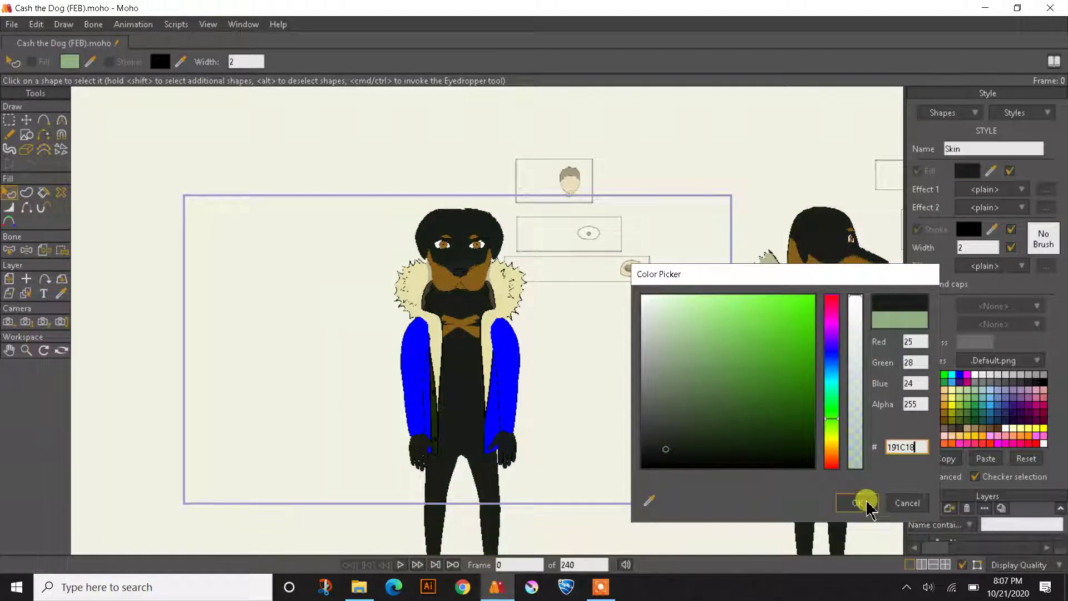
{"action": "left_click", "coordinate": [899, 503]}
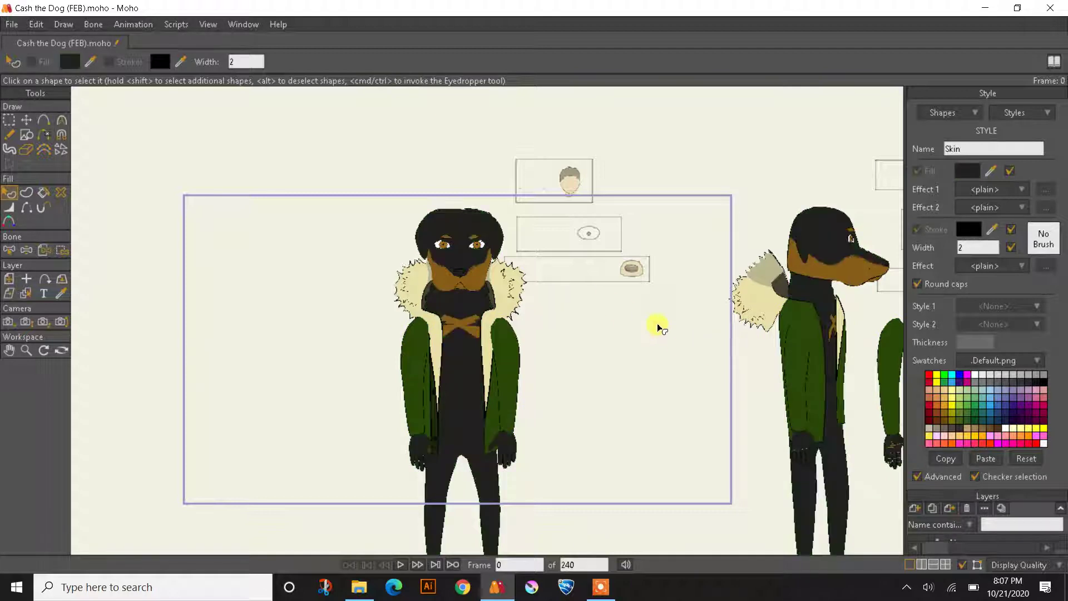
{"action": "left_click", "coordinate": [438, 287]}
{"action": "scroll", "coordinate": [445, 281], "scroll_direction": "up", "scroll_amount": 4}
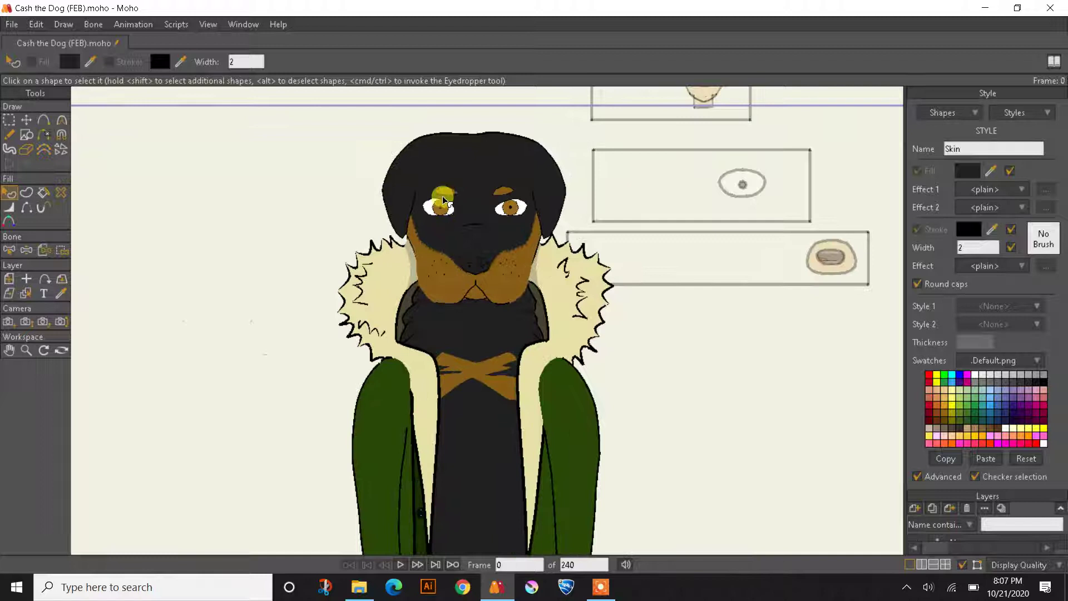
{"action": "scroll", "coordinate": [443, 201], "scroll_direction": "down", "scroll_amount": 1}
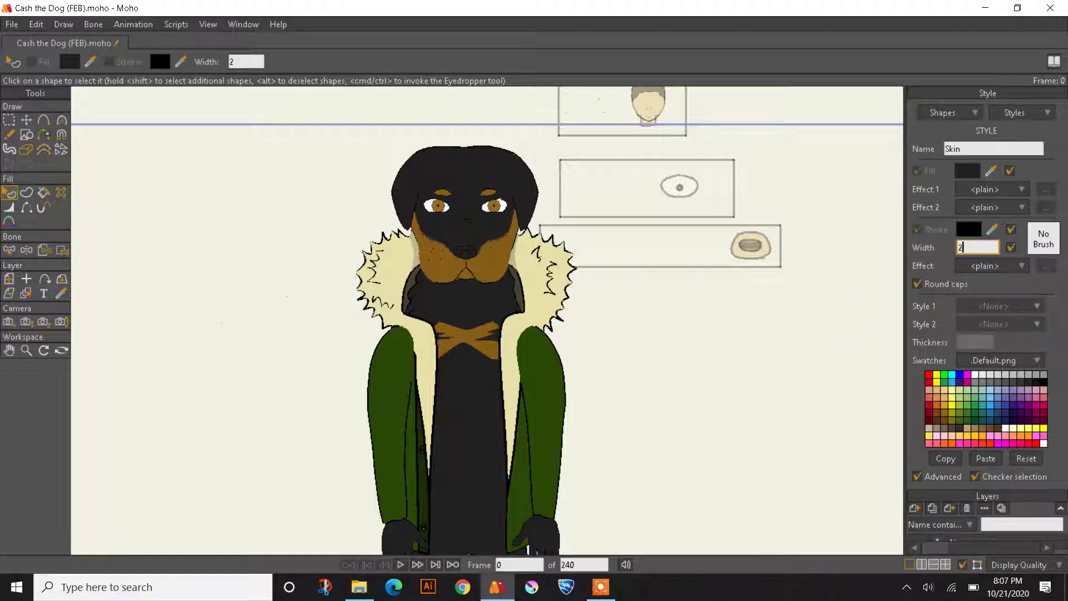
{"action": "key", "text": "Return"}
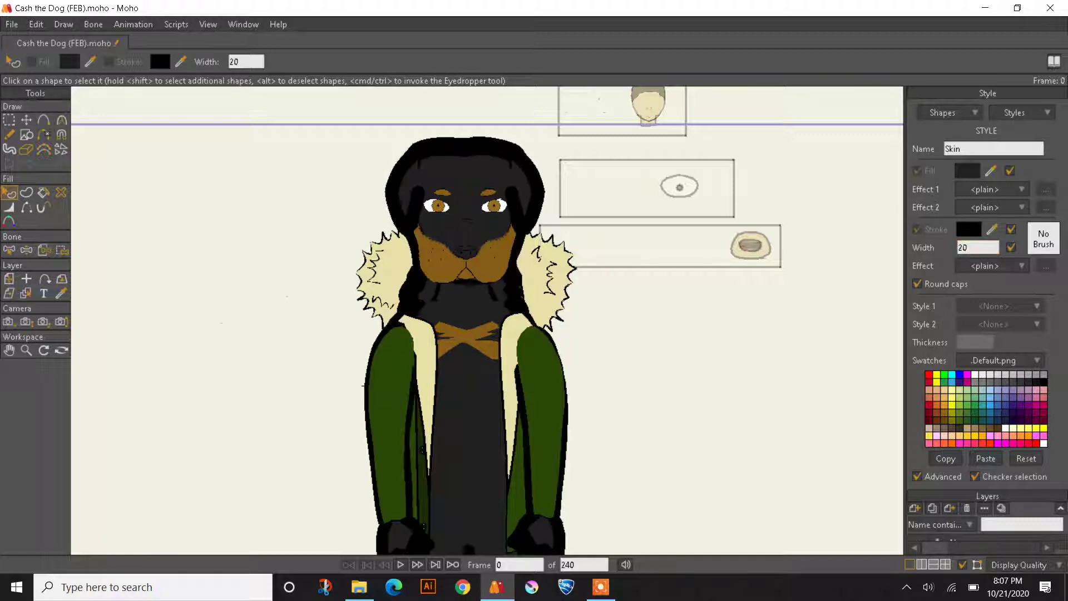
{"action": "scroll", "coordinate": [362, 248], "scroll_direction": "down", "scroll_amount": 4}
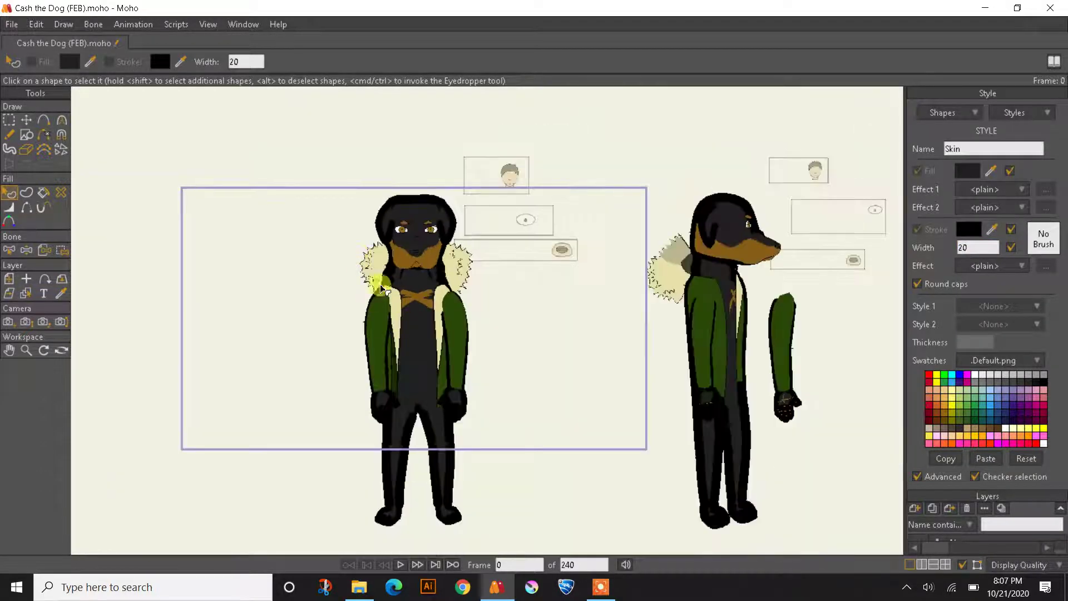
{"action": "scroll", "coordinate": [390, 373], "scroll_direction": "down", "scroll_amount": 2}
{"action": "scroll", "coordinate": [400, 358], "scroll_direction": "up", "scroll_amount": 6}
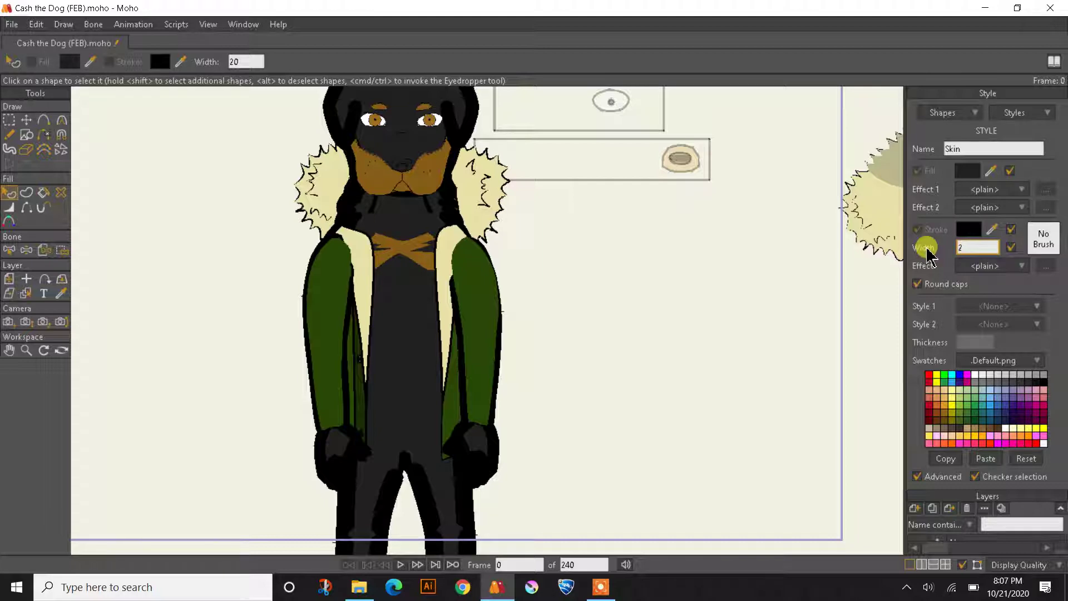
{"action": "key", "text": "Return"}
{"action": "scroll", "coordinate": [618, 284], "scroll_direction": "down", "scroll_amount": 3}
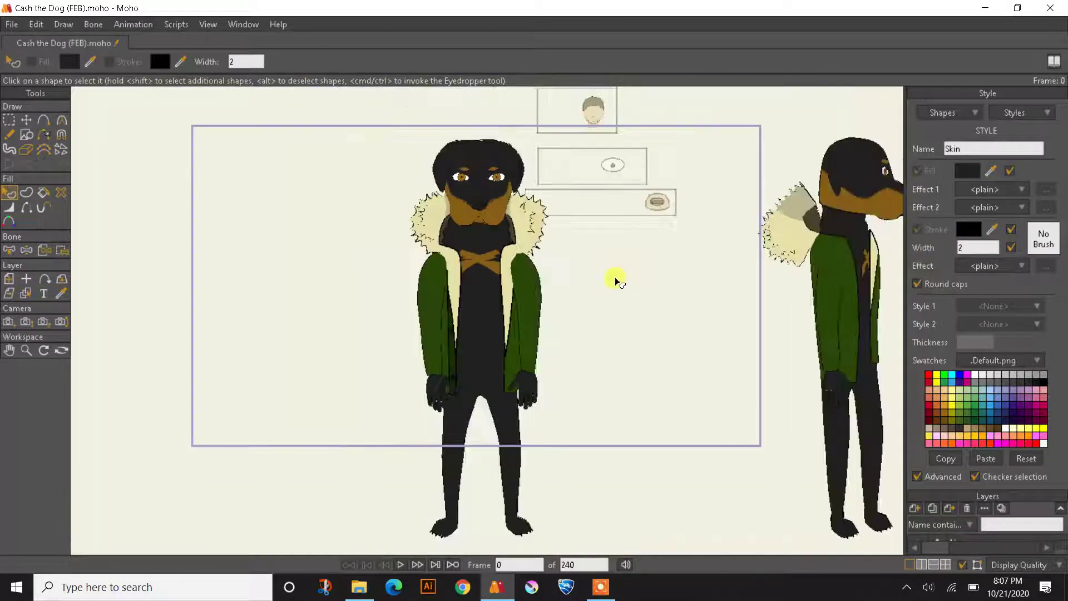
{"action": "scroll", "coordinate": [526, 195], "scroll_direction": "up", "scroll_amount": 2}
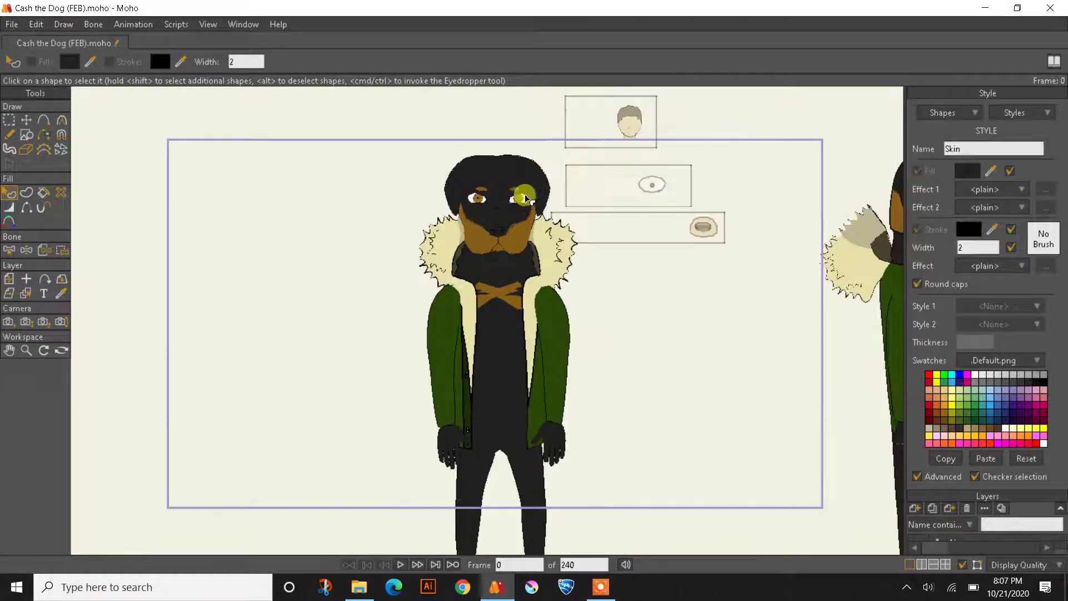
Start a new document and draw five filled green circles across the canvas
{"action": "left_click", "coordinate": [16, 25]}
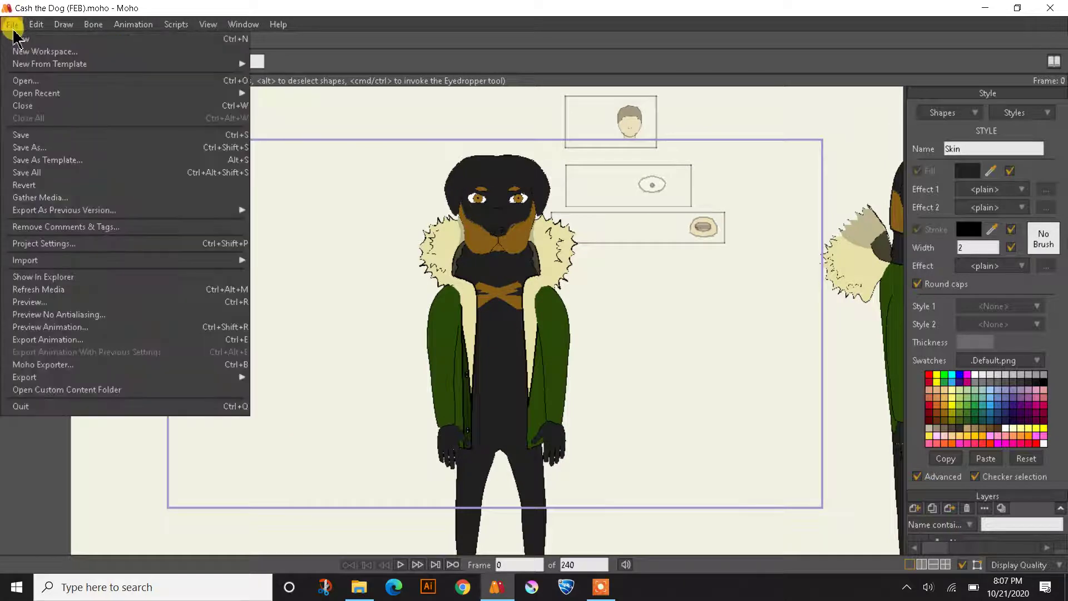
{"action": "left_click", "coordinate": [136, 39]}
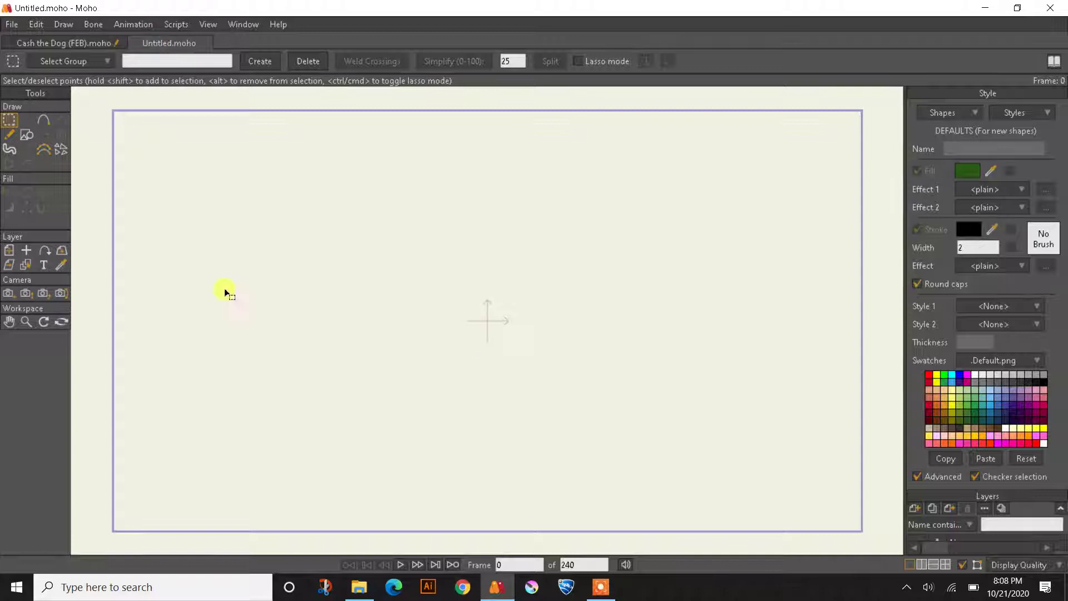
{"action": "left_click", "coordinate": [26, 134]}
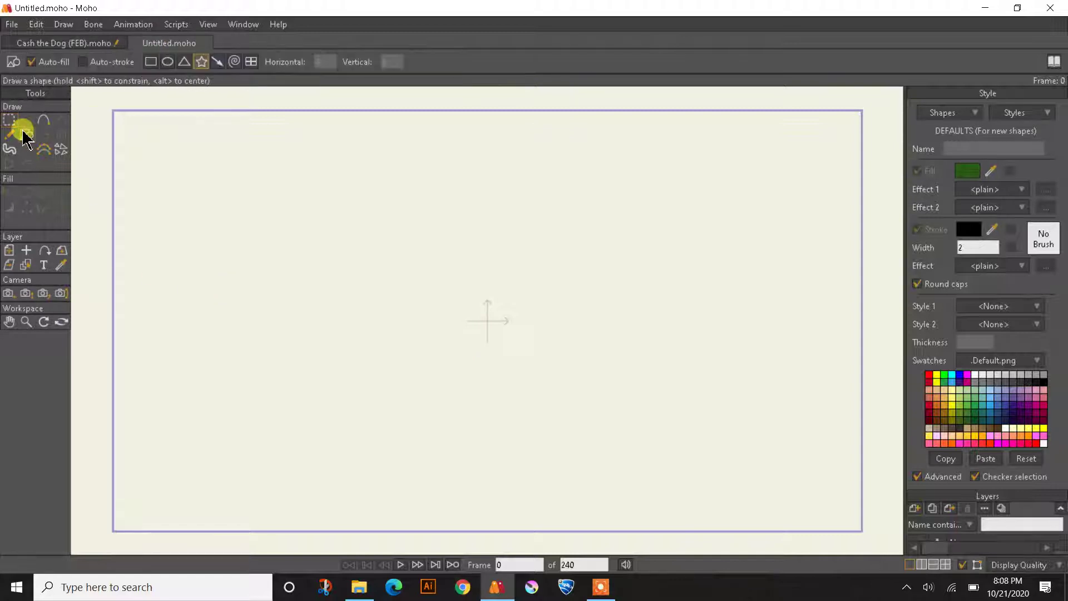
{"action": "left_click", "coordinate": [167, 63]}
{"action": "left_click_drag", "start_coordinate": [140, 152], "coordinate": [225, 243]}
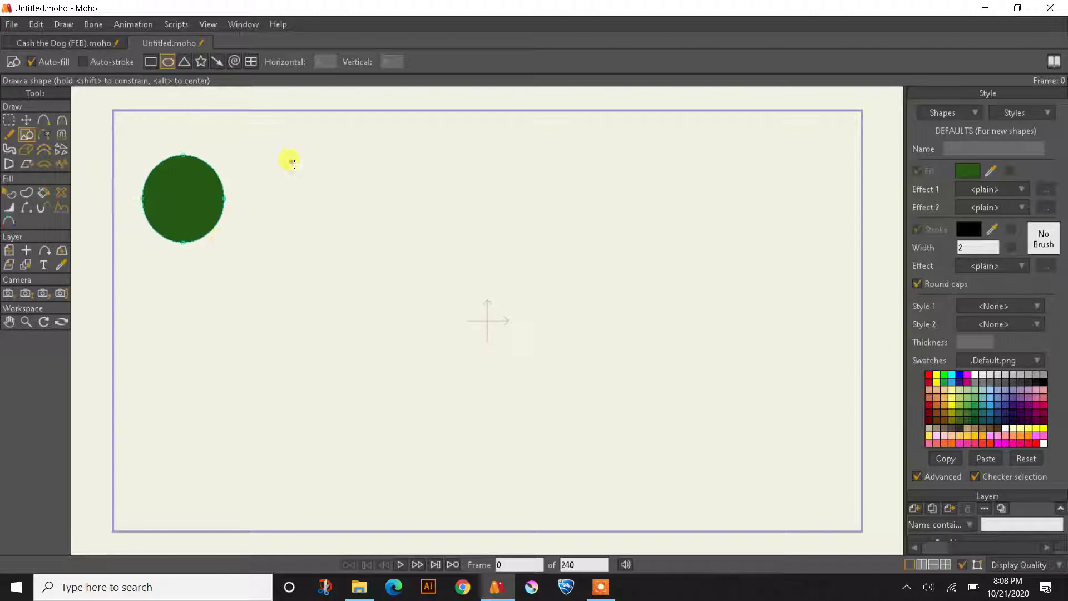
{"action": "left_click_drag", "start_coordinate": [290, 161], "coordinate": [370, 245]}
{"action": "left_click_drag", "start_coordinate": [454, 186], "coordinate": [580, 323]}
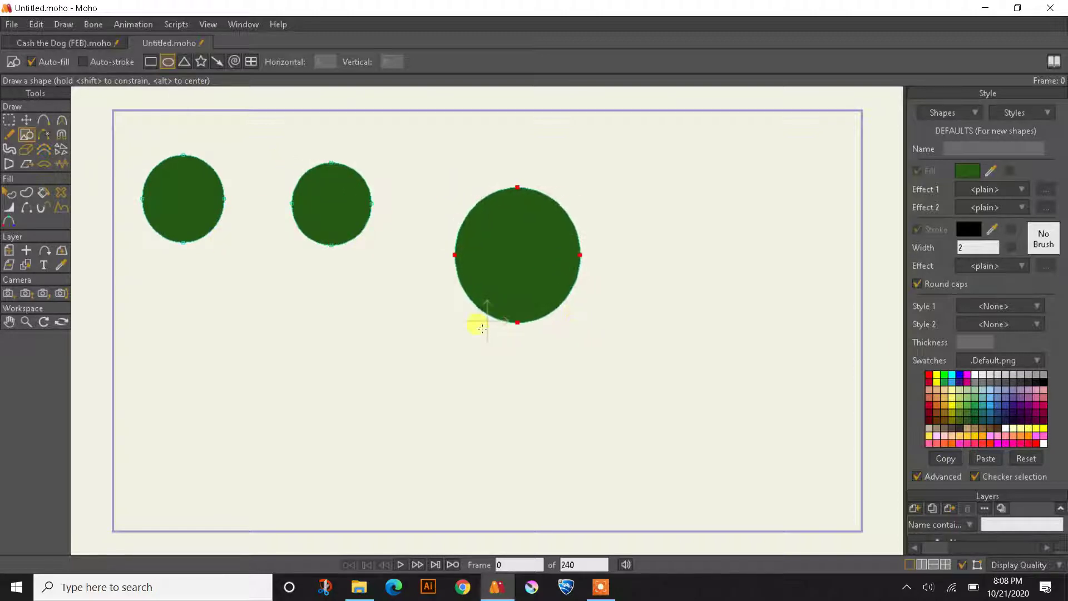
{"action": "left_click_drag", "start_coordinate": [215, 315], "coordinate": [303, 402]}
{"action": "left_click_drag", "start_coordinate": [516, 377], "coordinate": [633, 469]}
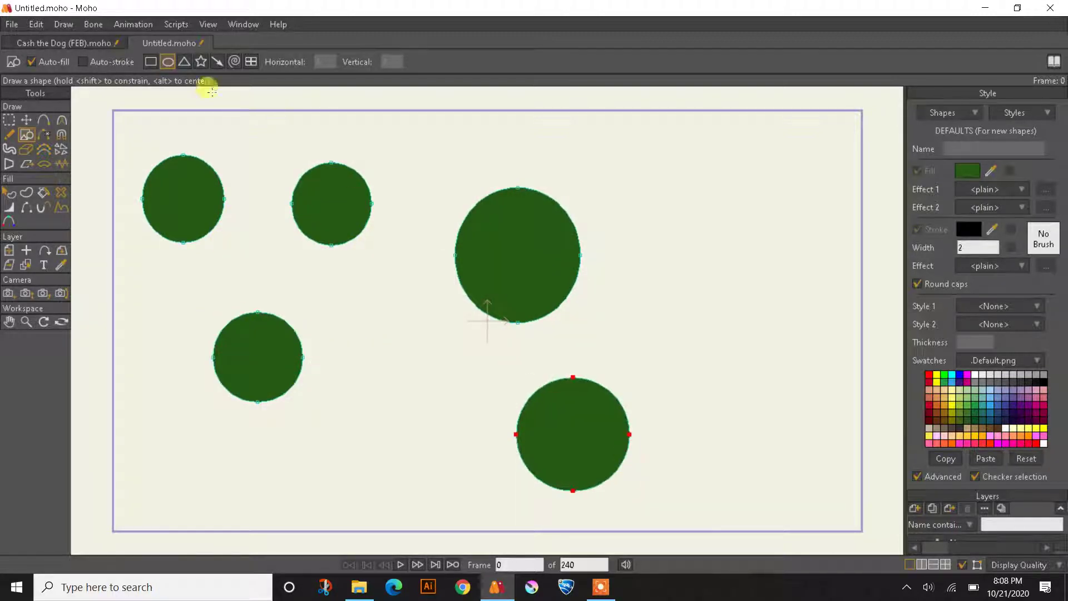
Draw five filled triangles, some overlapping the circles
{"action": "left_click", "coordinate": [184, 61]}
{"action": "left_click_drag", "start_coordinate": [728, 147], "coordinate": [851, 255]}
{"action": "left_click_drag", "start_coordinate": [615, 287], "coordinate": [760, 405]}
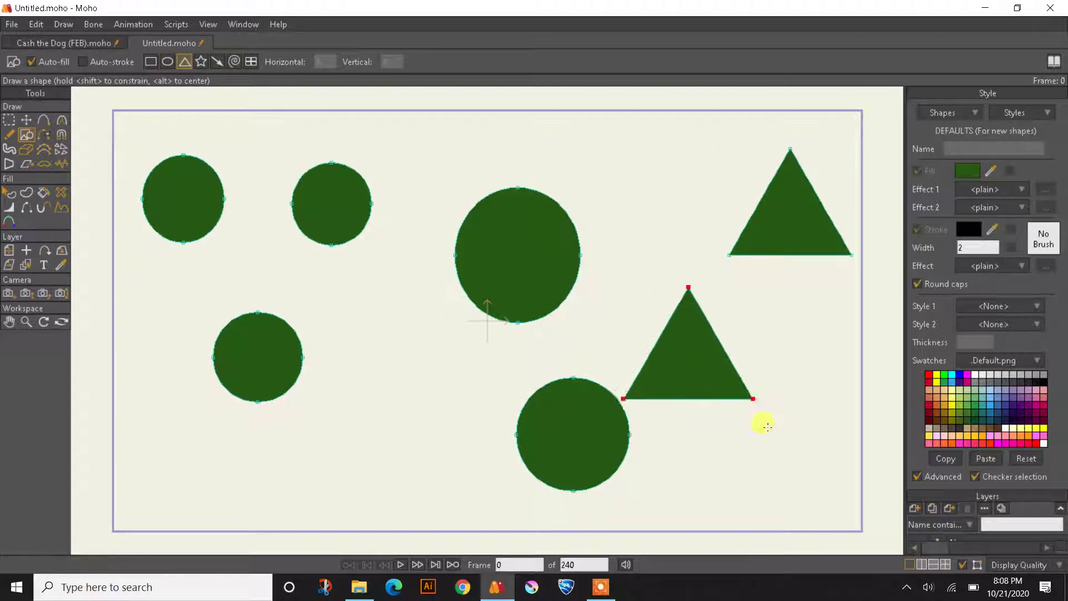
{"action": "left_click_drag", "start_coordinate": [409, 278], "coordinate": [501, 358]}
{"action": "left_click_drag", "start_coordinate": [239, 148], "coordinate": [346, 241]}
{"action": "mouse_move", "coordinate": [109, 321]}
{"action": "left_mouse_down"}
{"action": "mouse_move", "coordinate": [222, 417]}
{"action": "mouse_move", "coordinate": [422, 515]}
{"action": "mouse_move", "coordinate": [402, 535]}
{"action": "left_mouse_up"}
Draw four filled rectangles at the top, centre and bottom-right of the canvas
{"action": "left_click", "coordinate": [150, 62]}
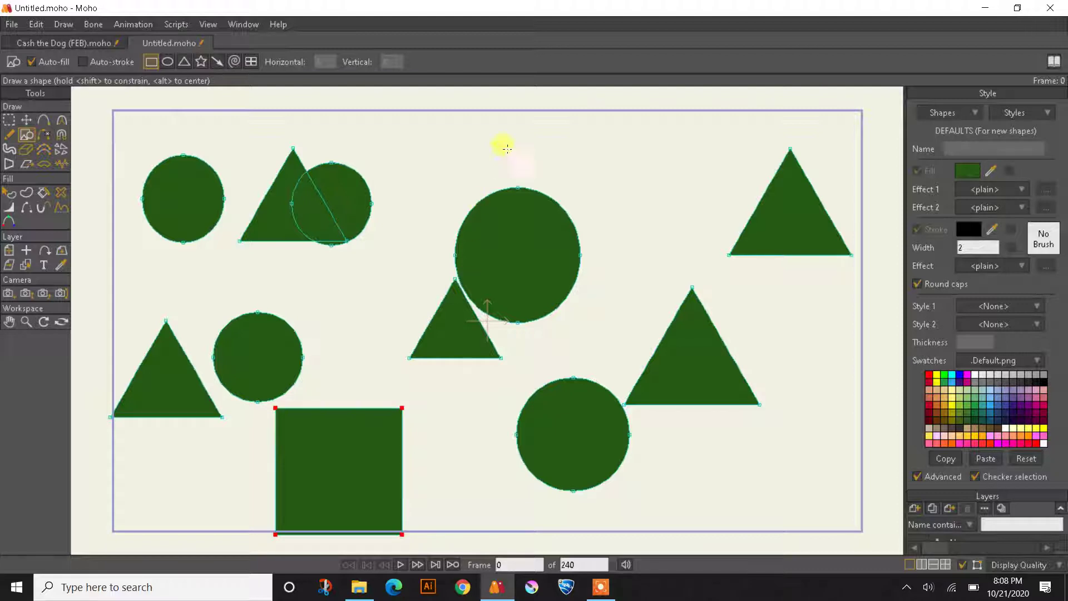
{"action": "mouse_move", "coordinate": [534, 116]}
{"action": "left_mouse_down"}
{"action": "mouse_move", "coordinate": [600, 160]}
{"action": "mouse_move", "coordinate": [718, 210]}
{"action": "left_mouse_up"}
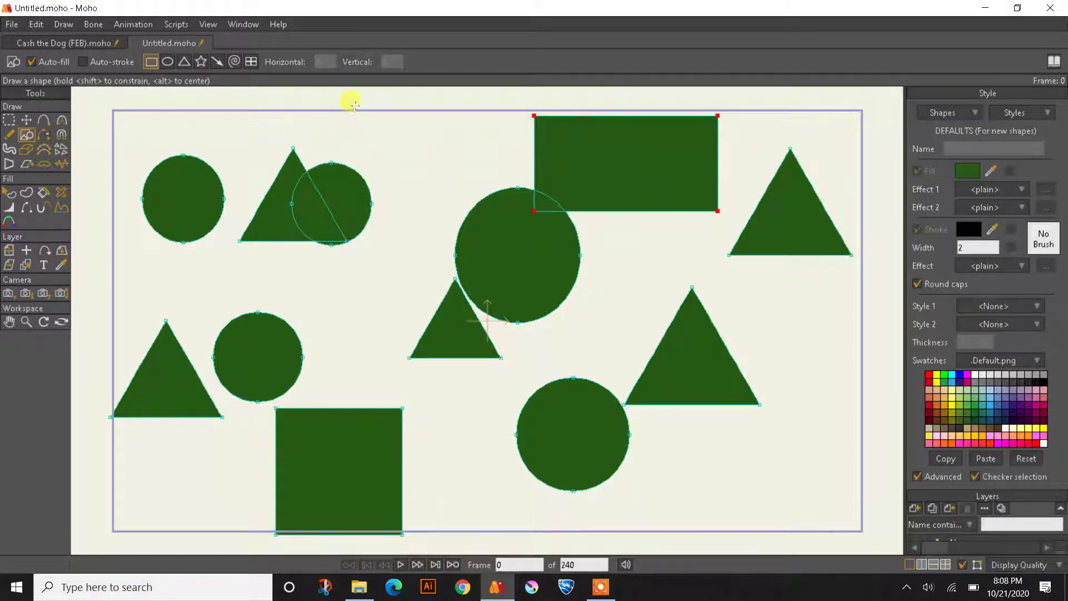
{"action": "left_click_drag", "start_coordinate": [371, 109], "coordinate": [497, 216]}
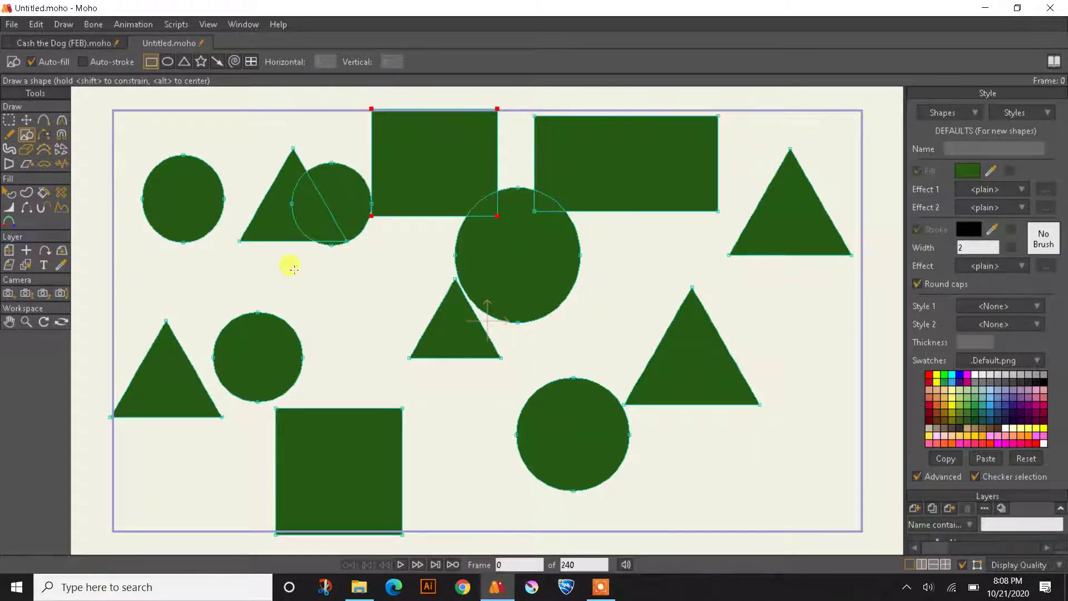
{"action": "left_click_drag", "start_coordinate": [288, 266], "coordinate": [415, 377]}
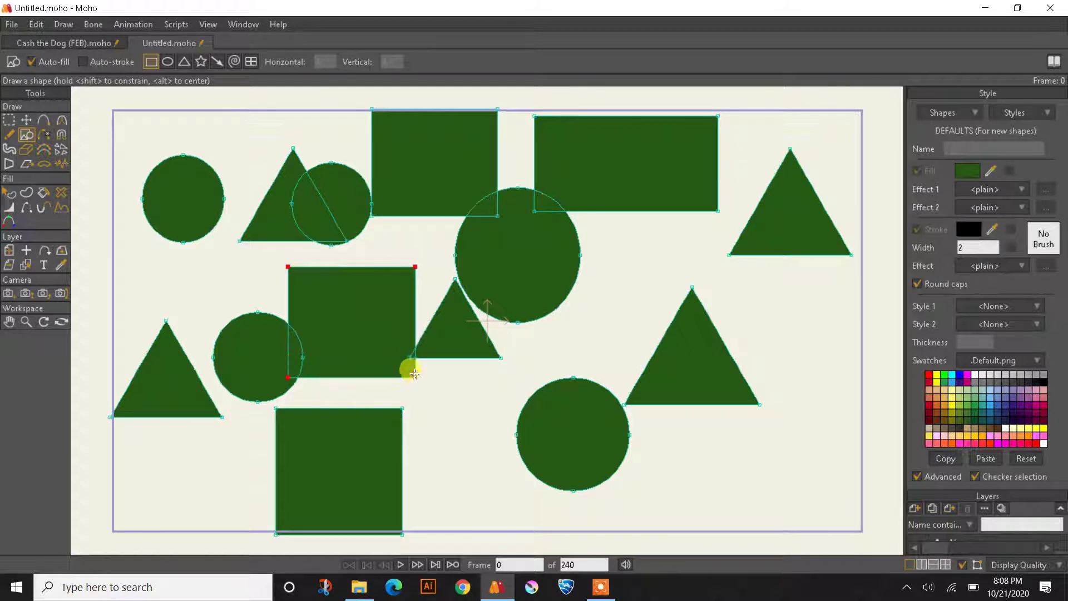
{"action": "left_click", "coordinate": [607, 421]}
{"action": "left_click_drag", "start_coordinate": [706, 441], "coordinate": [829, 524]}
{"action": "left_click", "coordinate": [14, 193]}
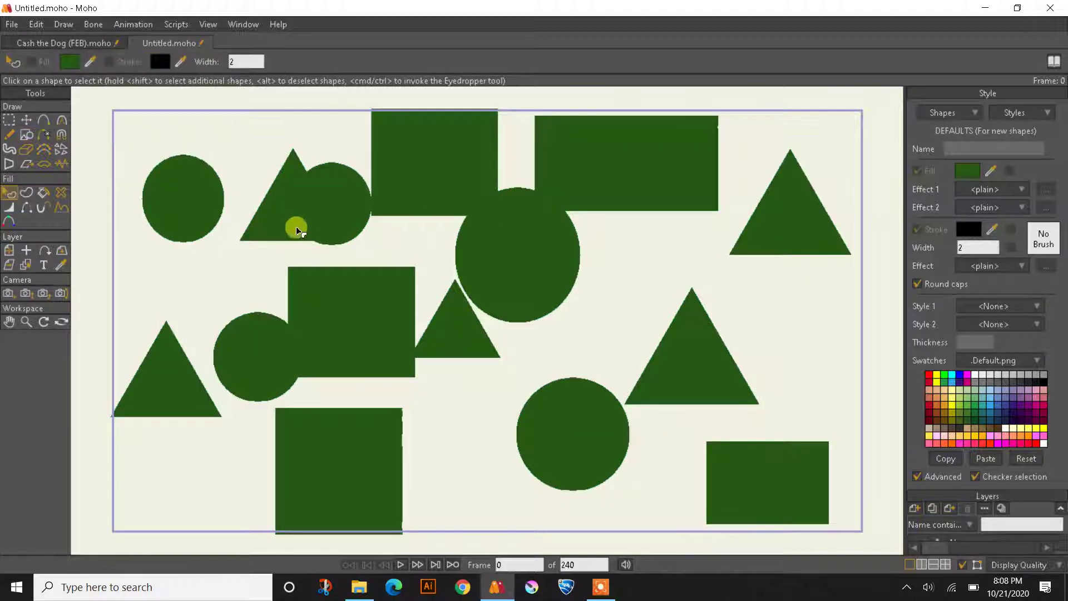
Select circles, triangles and rectangles and change their fill to bright red E33236
{"action": "left_click", "coordinate": [184, 204]}
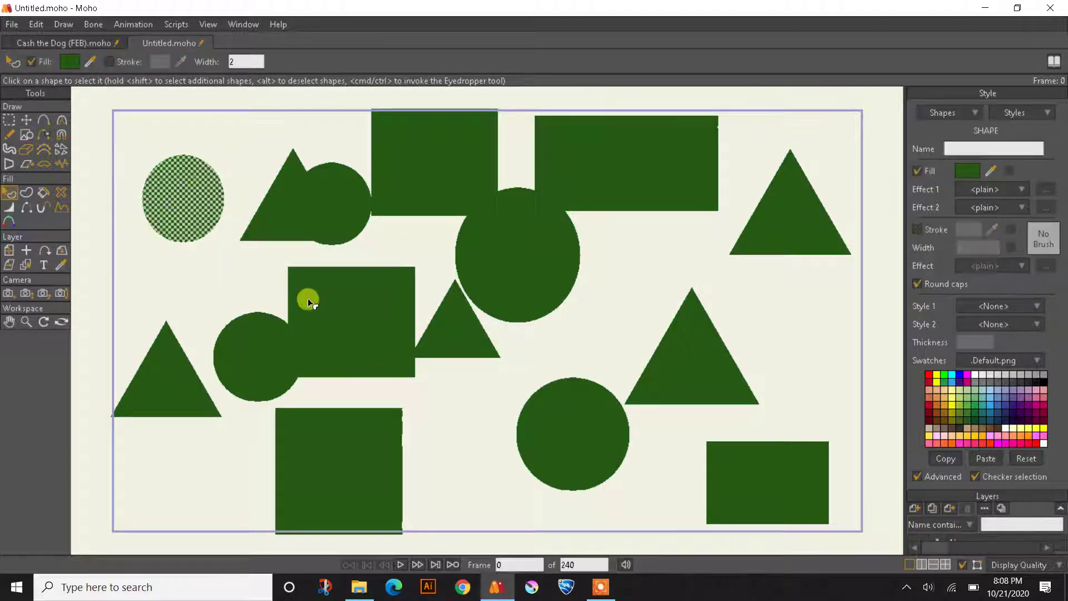
{"action": "left_click", "coordinate": [368, 309], "text": "shift"}
{"action": "left_click", "coordinate": [479, 279], "text": "shift"}
{"action": "left_click", "coordinate": [706, 370], "text": "shift"}
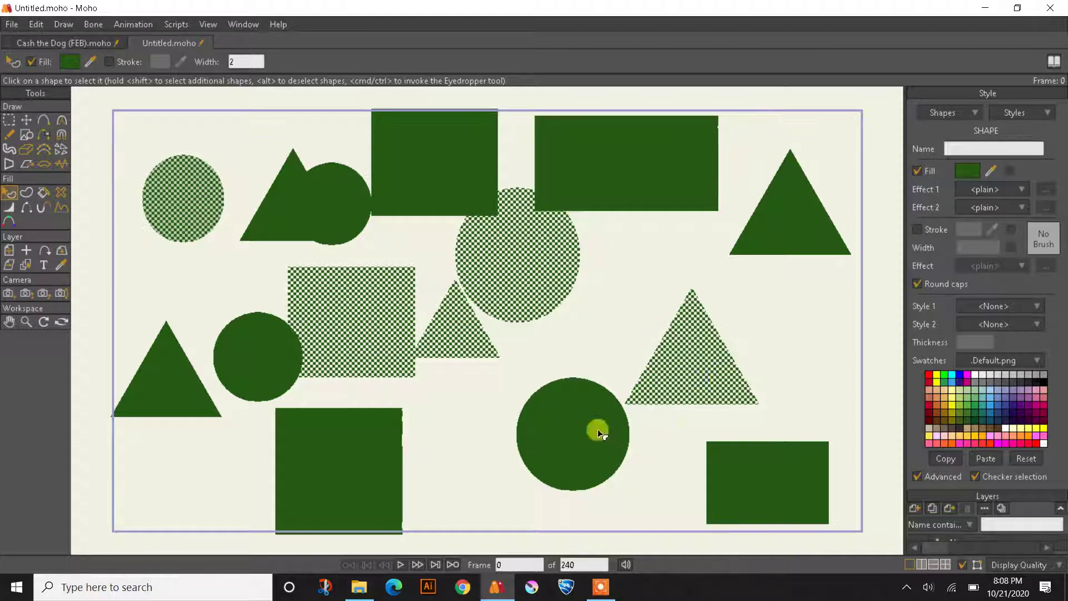
{"action": "left_click", "coordinate": [598, 429], "text": "shift"}
{"action": "left_click", "coordinate": [375, 468], "text": "shift"}
{"action": "left_click", "coordinate": [631, 181], "text": "shift"}
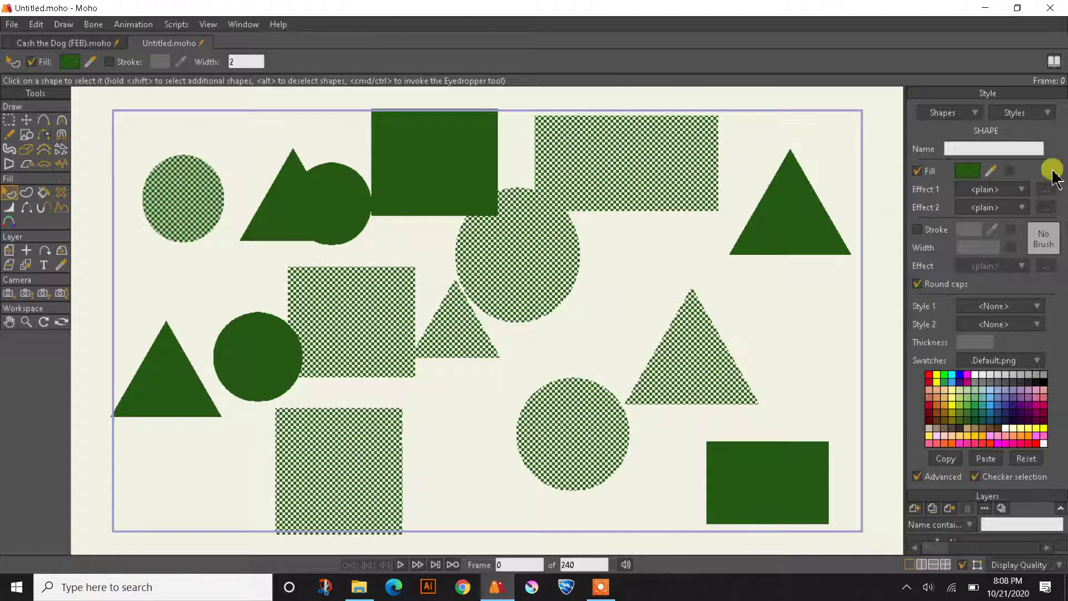
{"action": "left_click", "coordinate": [965, 169]}
{"action": "left_click_drag", "start_coordinate": [830, 341], "coordinate": [776, 315]}
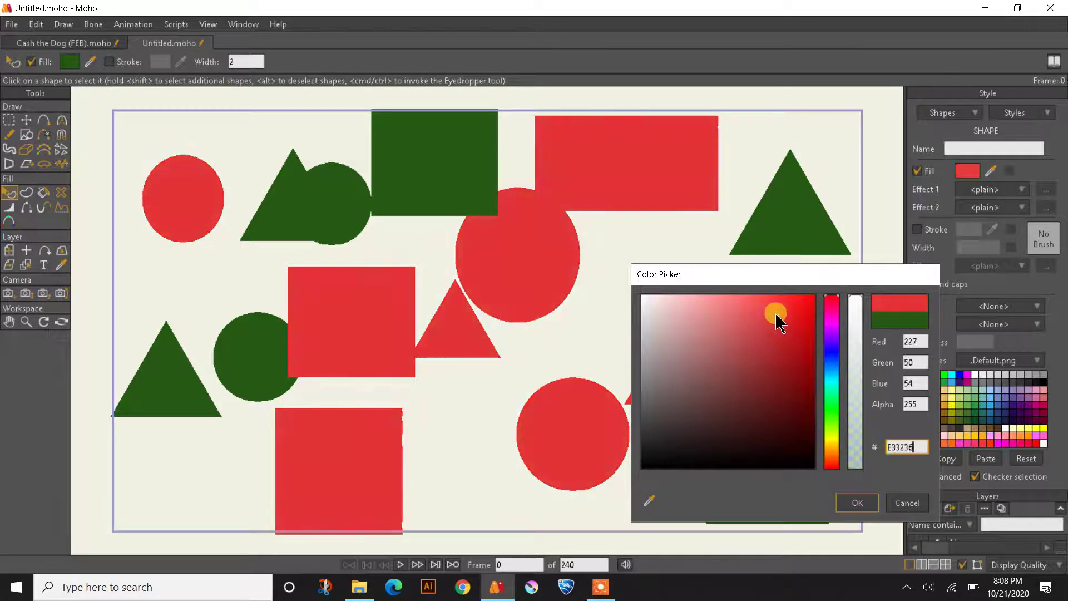
Confirm the red fill, add the green shapes to the selection and give all shapes width-2 black outlines
{"action": "left_click", "coordinate": [860, 499]}
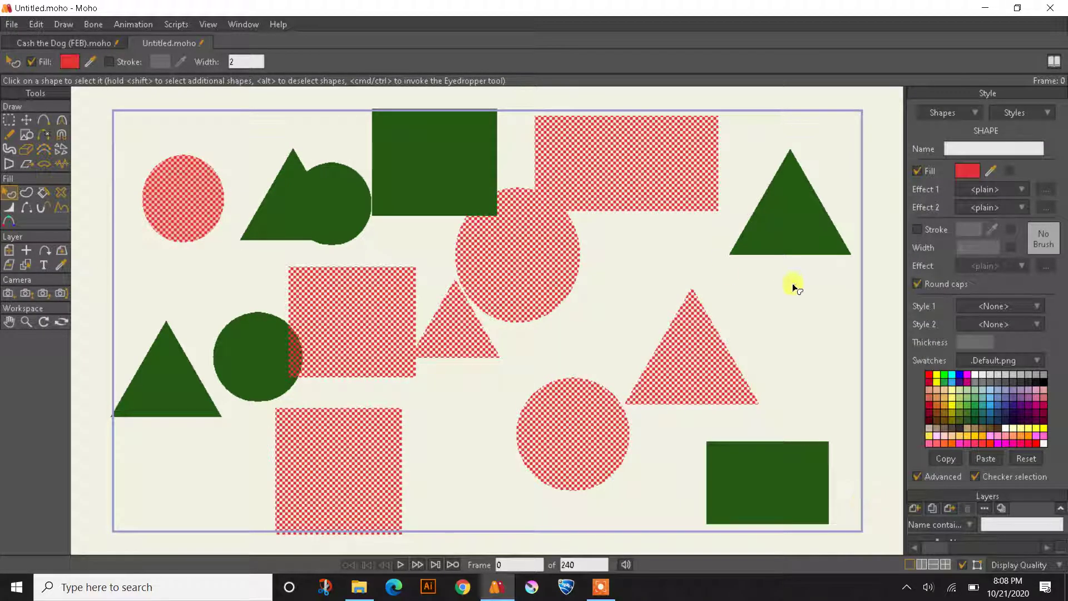
{"action": "left_click", "coordinate": [166, 387], "text": "shift"}
{"action": "left_click", "coordinate": [284, 348], "text": "shift"}
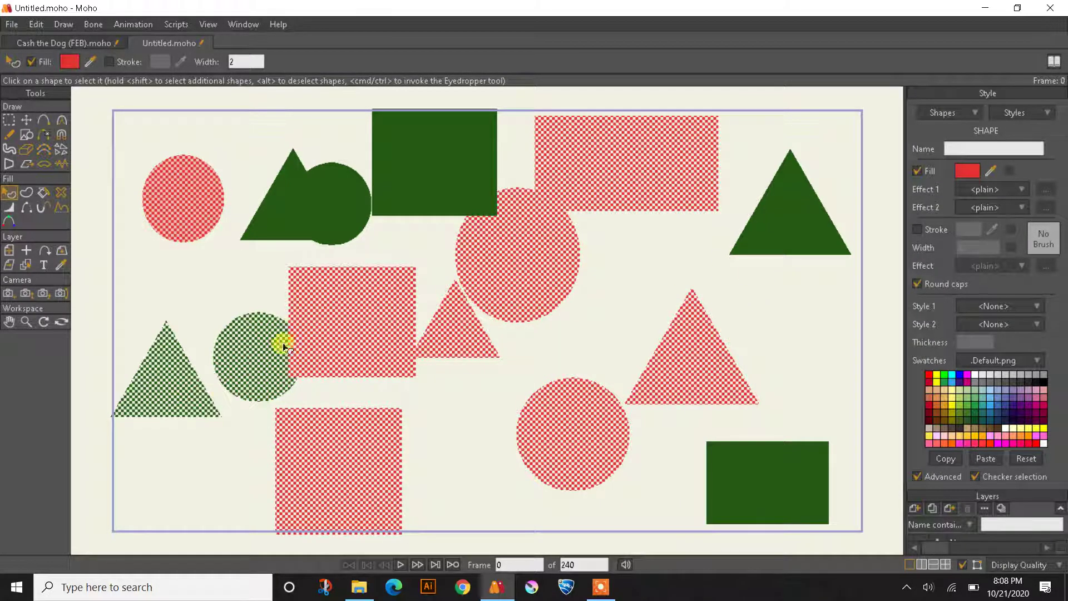
{"action": "left_click", "coordinate": [298, 244], "text": "shift"}
{"action": "left_click", "coordinate": [341, 212], "text": "shift"}
{"action": "left_click", "coordinate": [437, 176], "text": "shift"}
{"action": "left_click", "coordinate": [752, 466], "text": "shift"}
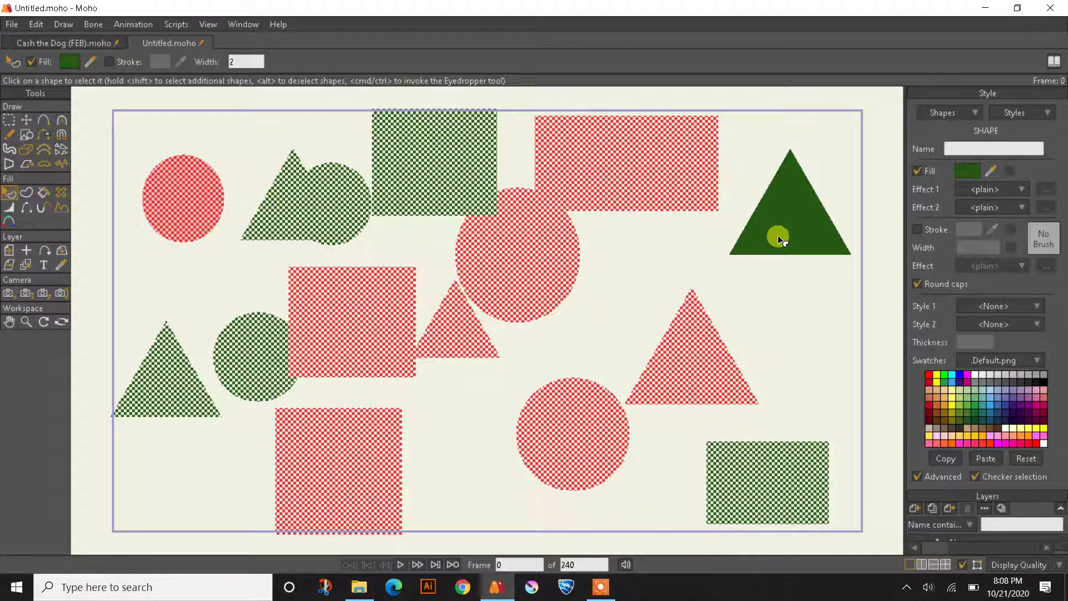
{"action": "left_click", "coordinate": [778, 235], "text": "shift"}
{"action": "left_click", "coordinate": [109, 62]}
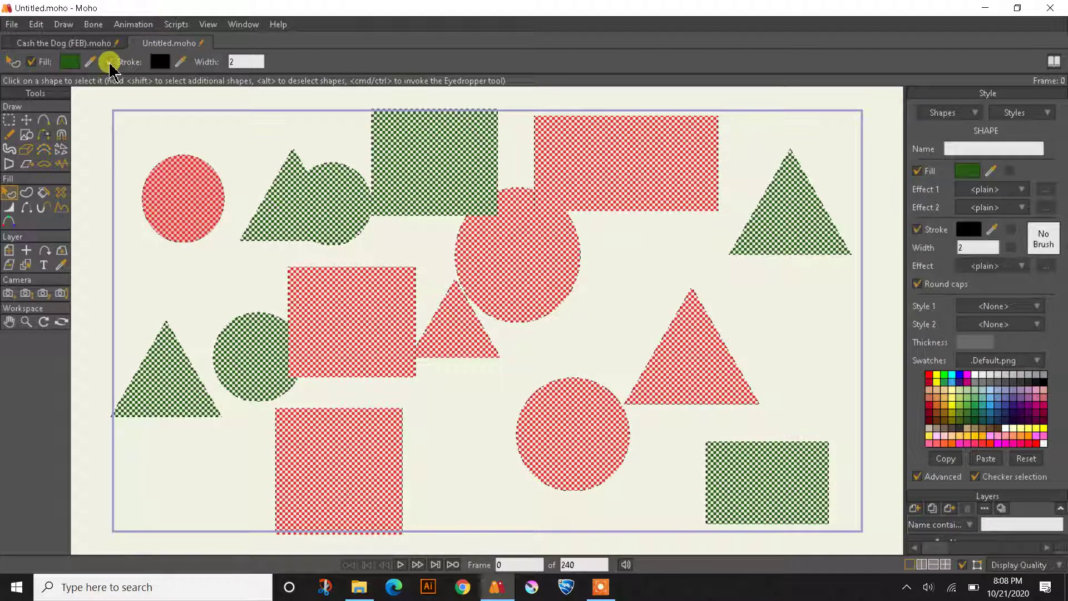
{"action": "left_click", "coordinate": [96, 140]}
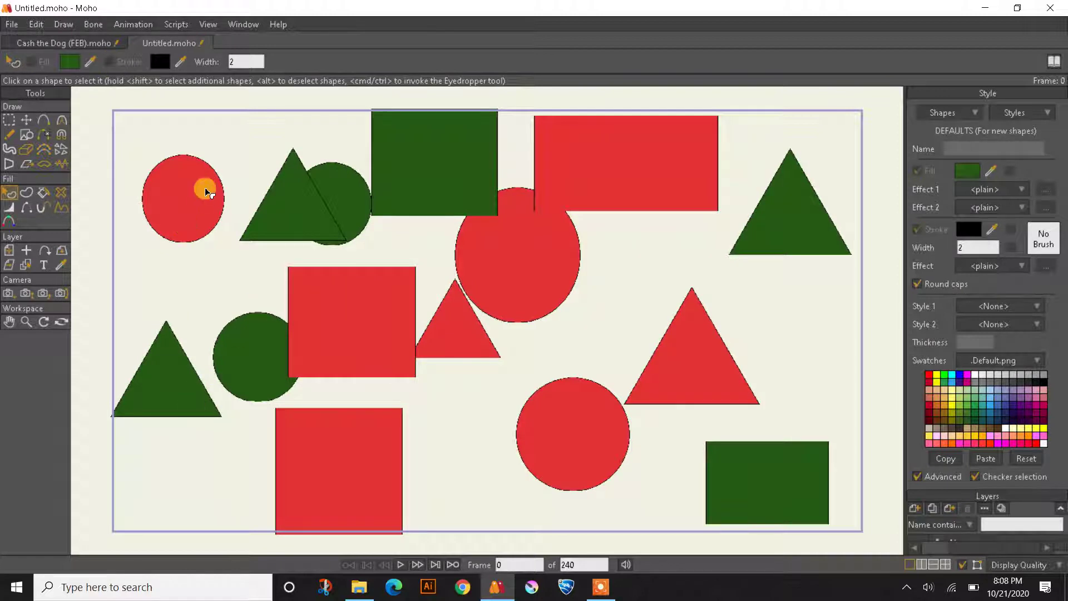
Fill five selected shapes bright yellow F6FF00
{"action": "left_click", "coordinate": [290, 215]}
{"action": "left_click", "coordinate": [437, 182], "text": "shift"}
{"action": "left_click", "coordinate": [675, 382], "text": "shift"}
{"action": "left_click", "coordinate": [536, 481], "text": "shift"}
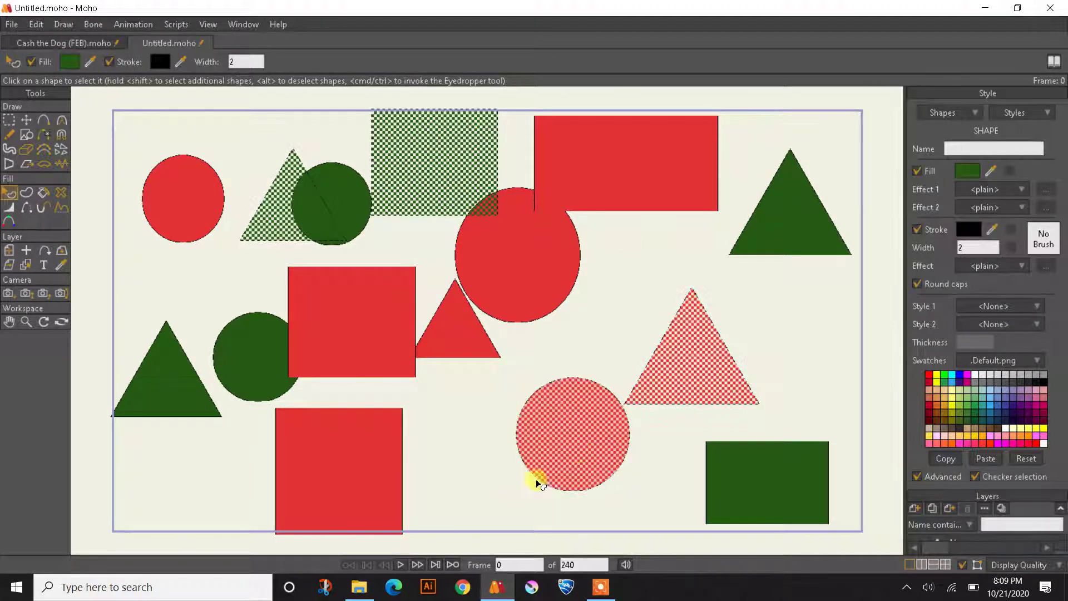
{"action": "left_click", "coordinate": [744, 513], "text": "shift"}
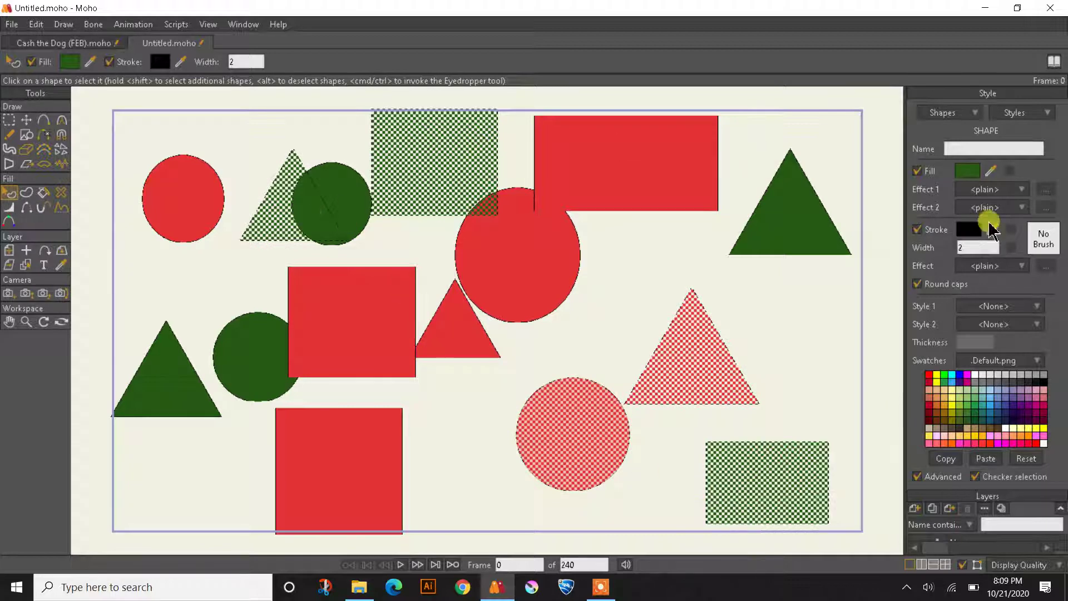
{"action": "left_click", "coordinate": [967, 170]}
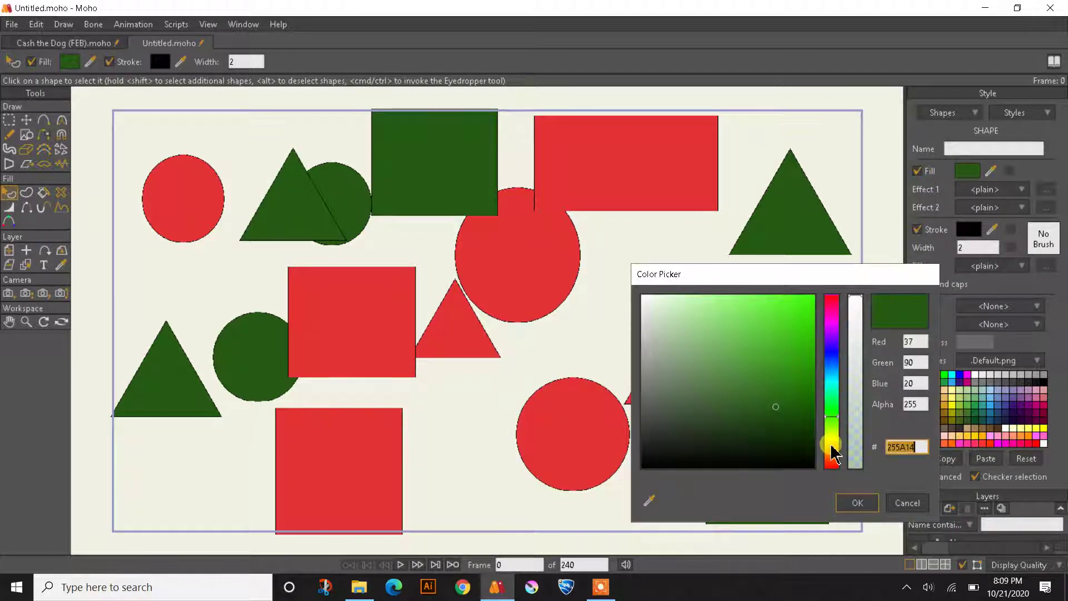
{"action": "left_click_drag", "start_coordinate": [833, 452], "coordinate": [831, 438]}
{"action": "mouse_move", "coordinate": [791, 390]}
{"action": "left_mouse_down"}
{"action": "mouse_move", "coordinate": [775, 346]}
{"action": "mouse_move", "coordinate": [833, 276]}
{"action": "left_mouse_up"}
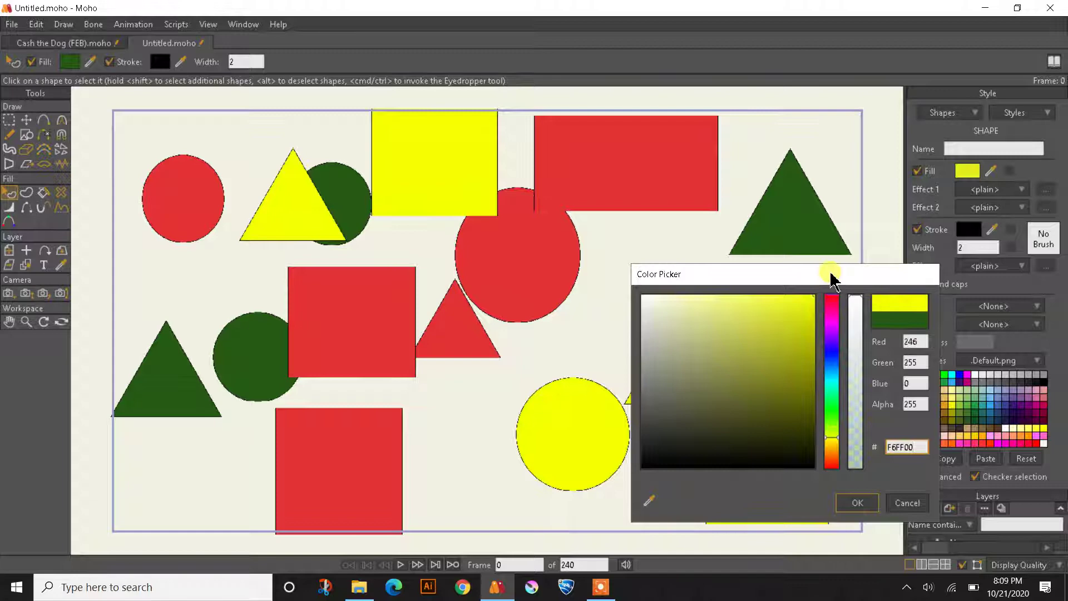
{"action": "left_click", "coordinate": [860, 503]}
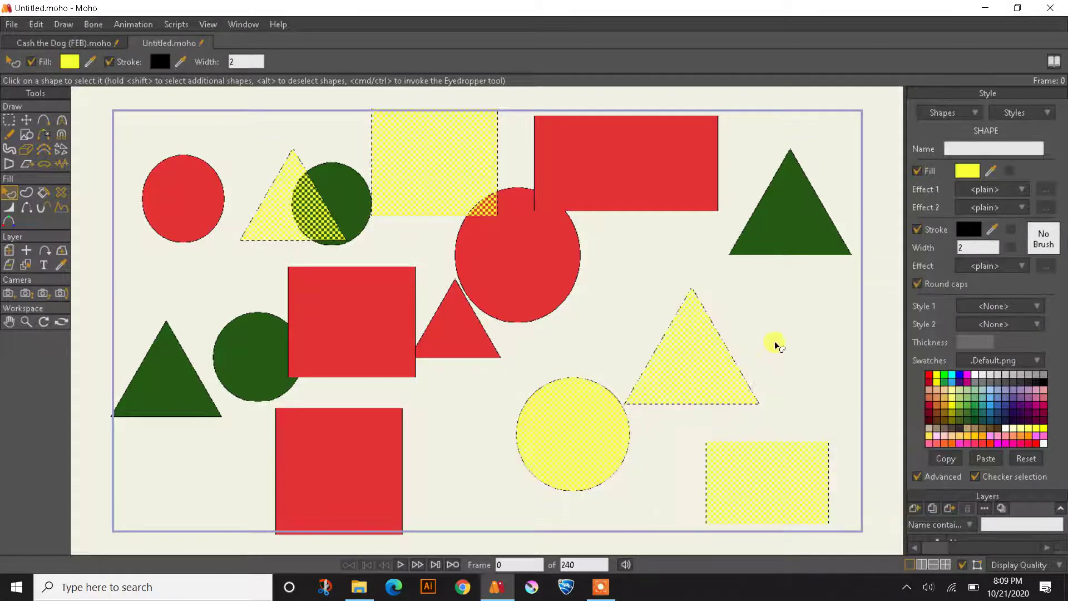
{"action": "left_click", "coordinate": [764, 314]}
Change the lower-left red square's fill to dark blue 1B3185
{"action": "left_click", "coordinate": [359, 479]}
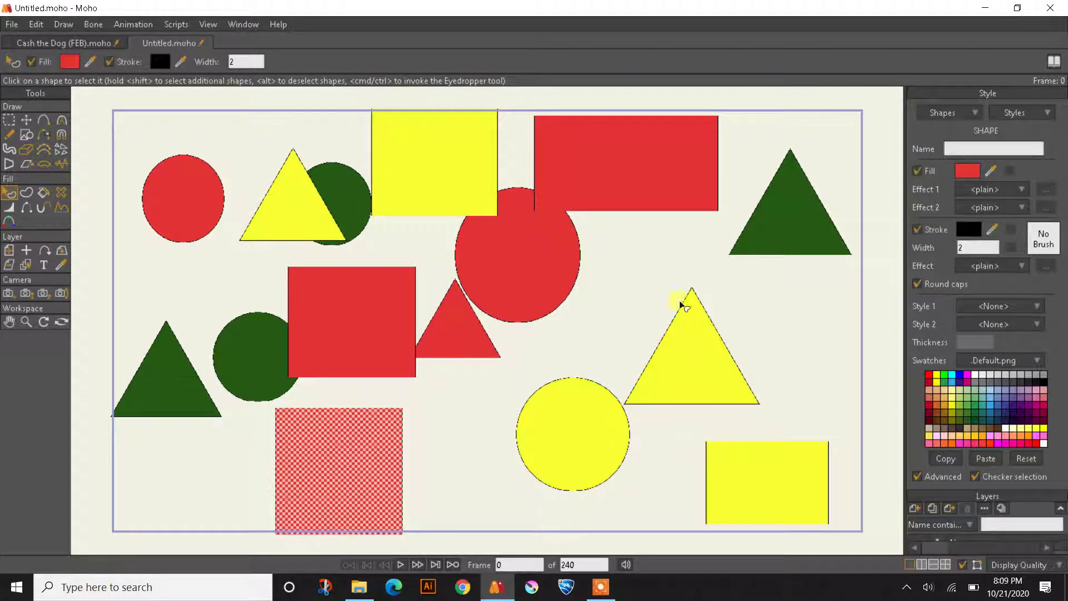
{"action": "left_click", "coordinate": [968, 171]}
{"action": "left_click_drag", "start_coordinate": [822, 407], "coordinate": [830, 358]}
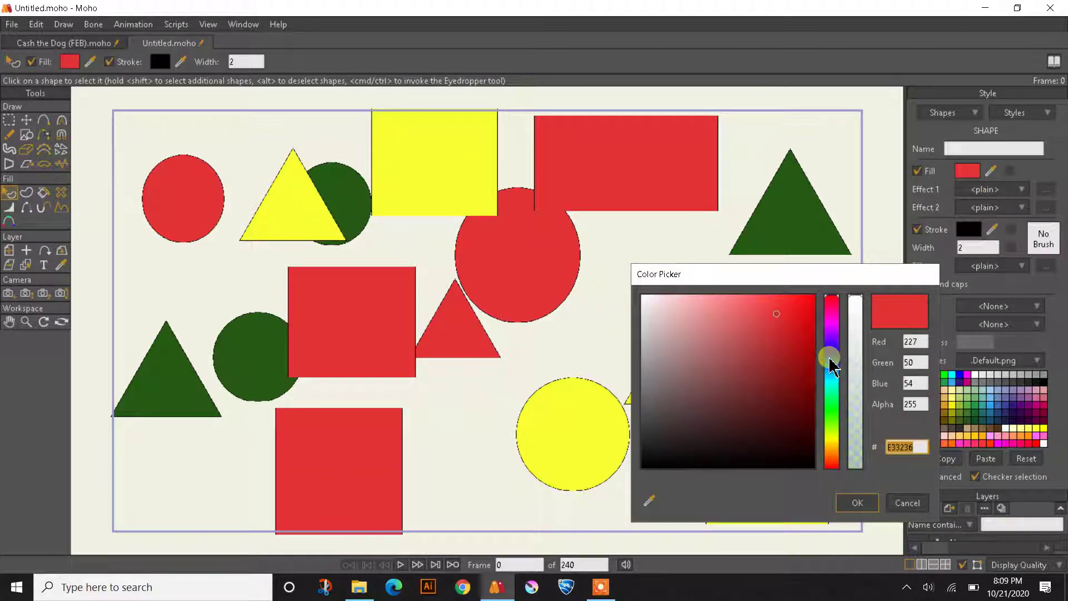
{"action": "left_click", "coordinate": [779, 377]}
{"action": "left_click", "coordinate": [850, 503]}
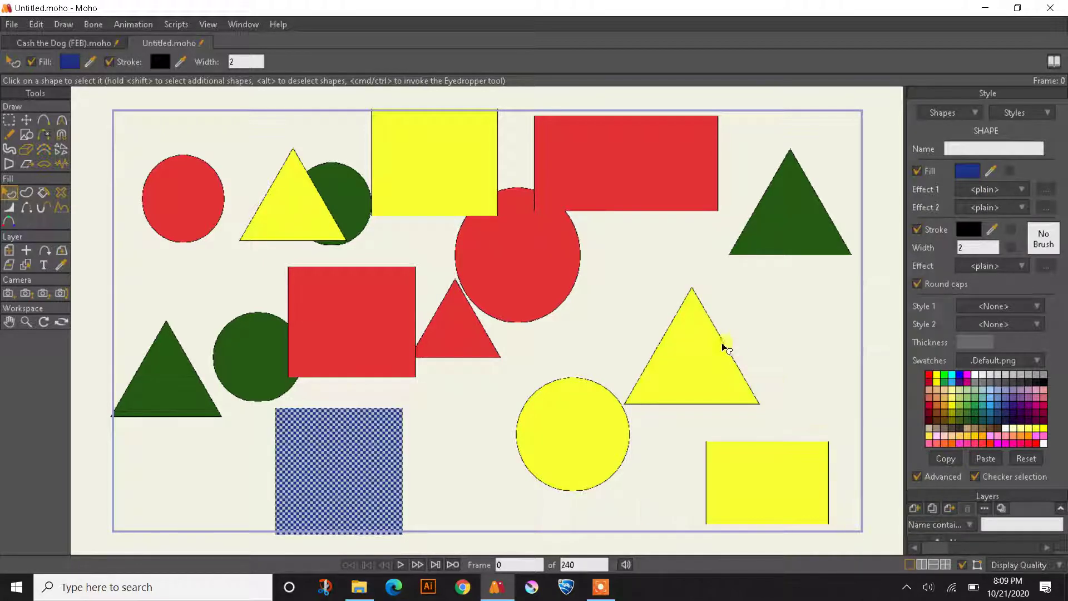
{"action": "left_click", "coordinate": [754, 332]}
Add a new style named 'Whatever', inheriting the dark blue fill and width-2 black outline
{"action": "scroll", "coordinate": [509, 314], "scroll_direction": "down", "scroll_amount": 4}
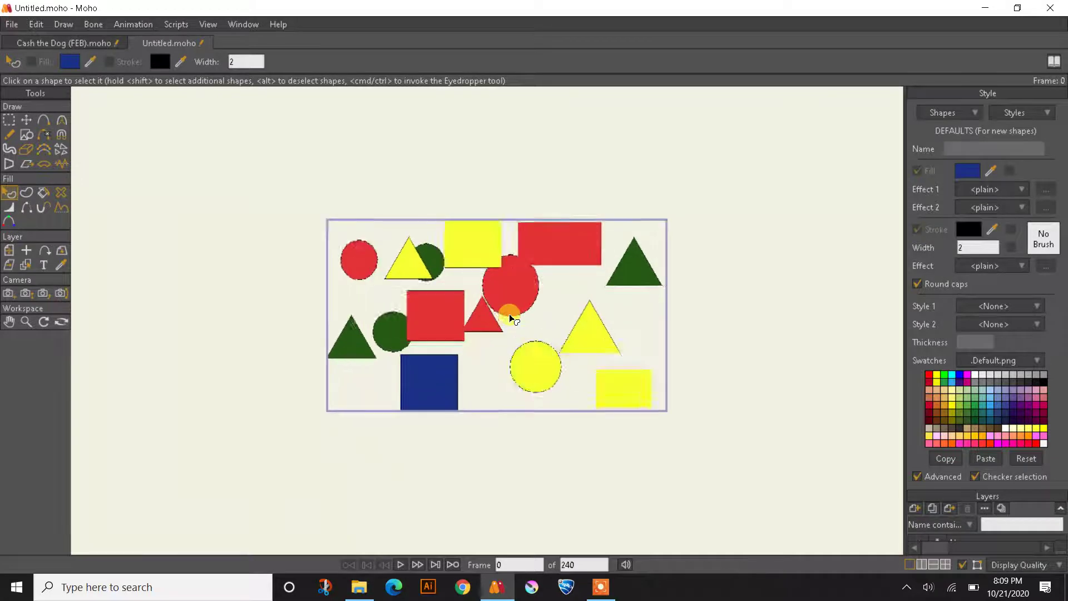
{"action": "scroll", "coordinate": [509, 314], "scroll_direction": "up", "scroll_amount": 6}
{"action": "scroll", "coordinate": [509, 314], "scroll_direction": "down", "scroll_amount": 3}
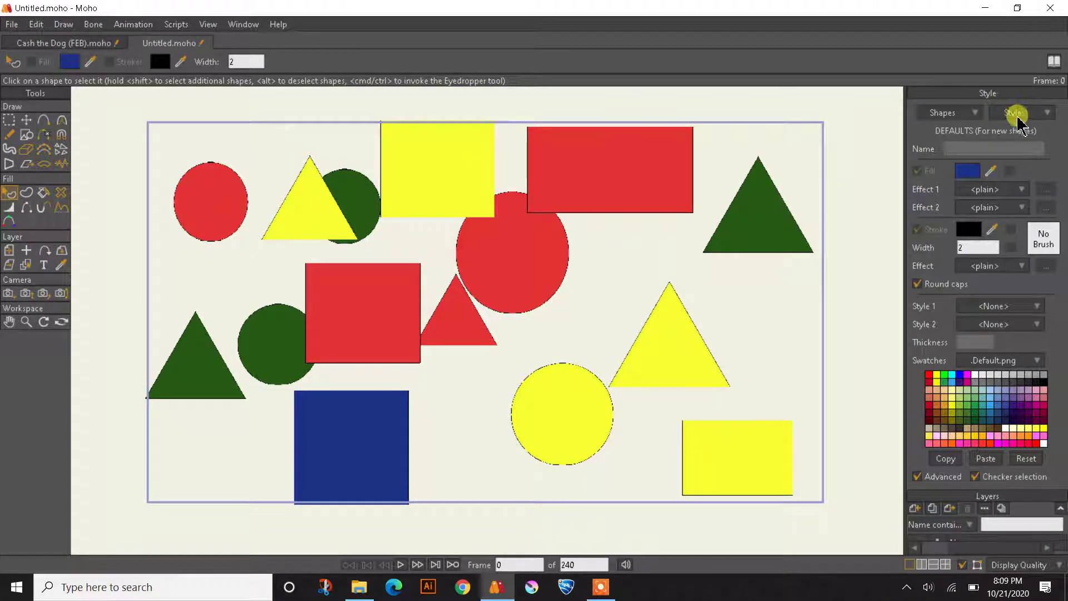
{"action": "left_click", "coordinate": [917, 476]}
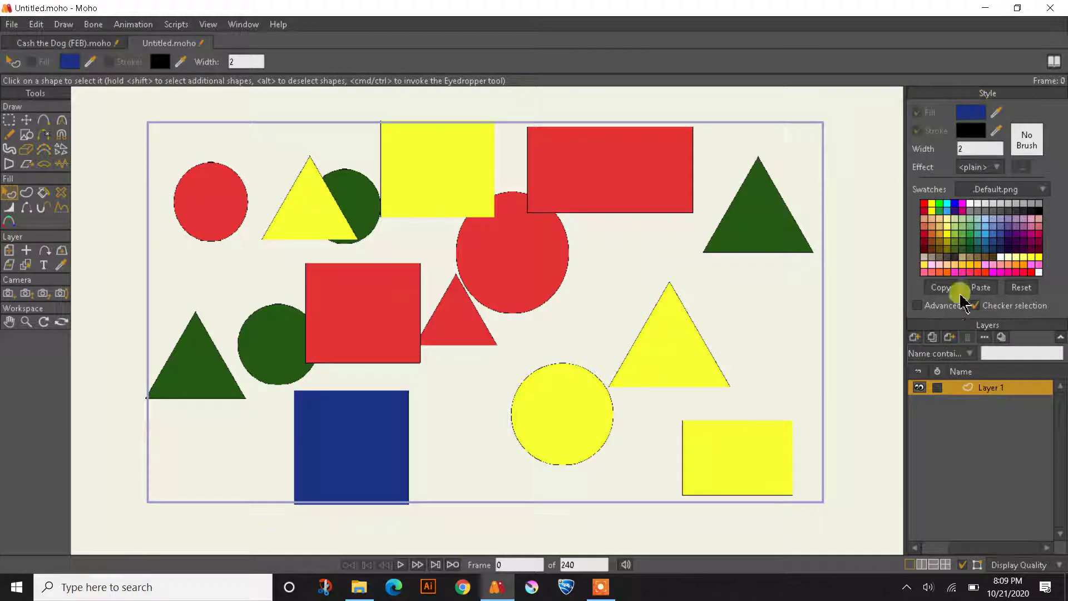
{"action": "left_click", "coordinate": [916, 306]}
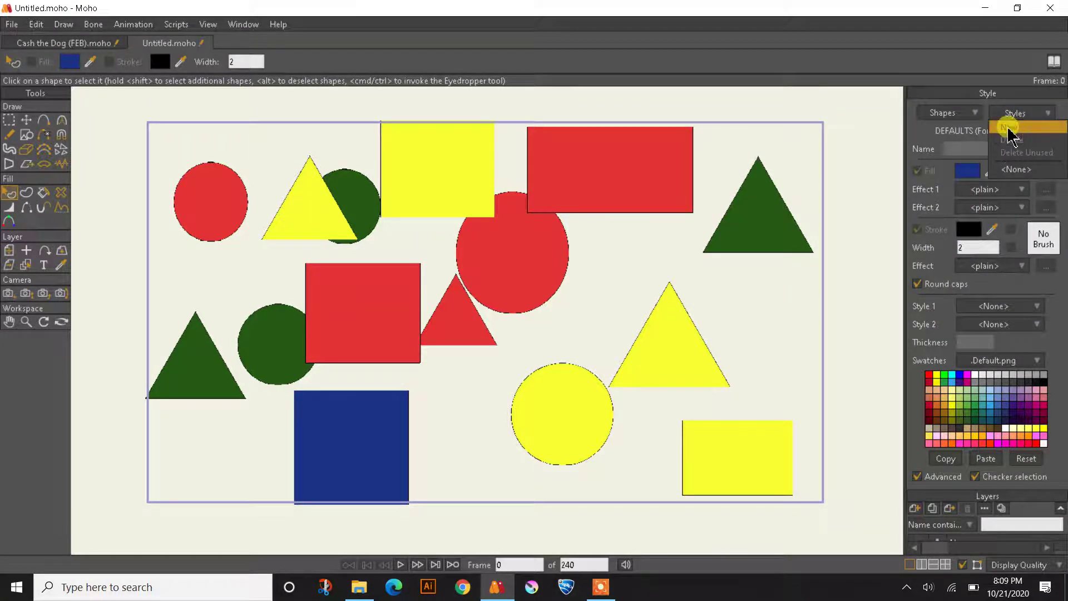
{"action": "left_click", "coordinate": [1009, 129]}
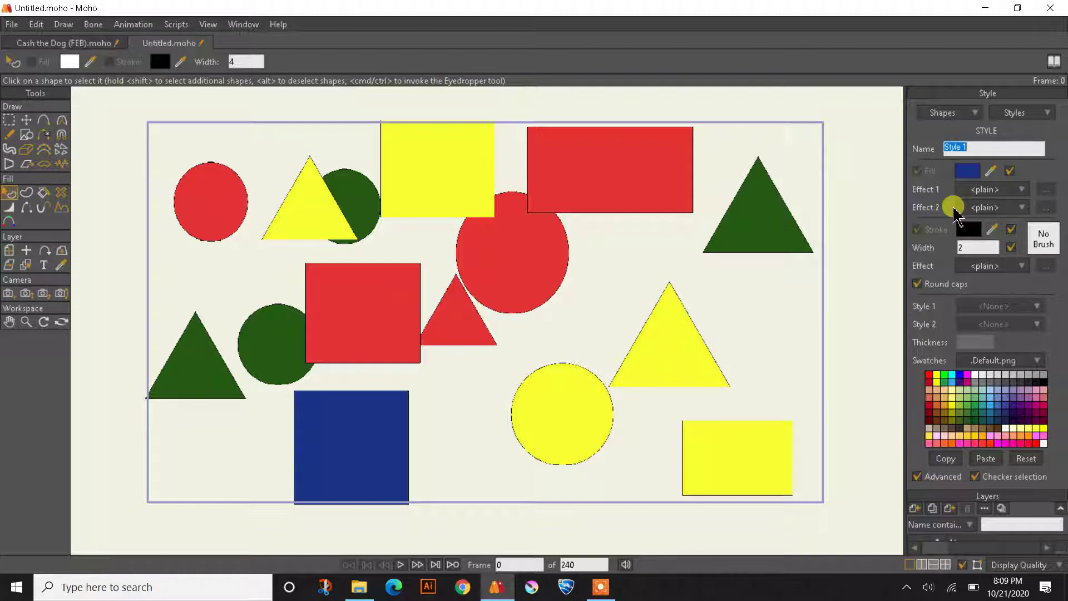
{"action": "type", "text": "Whate"}
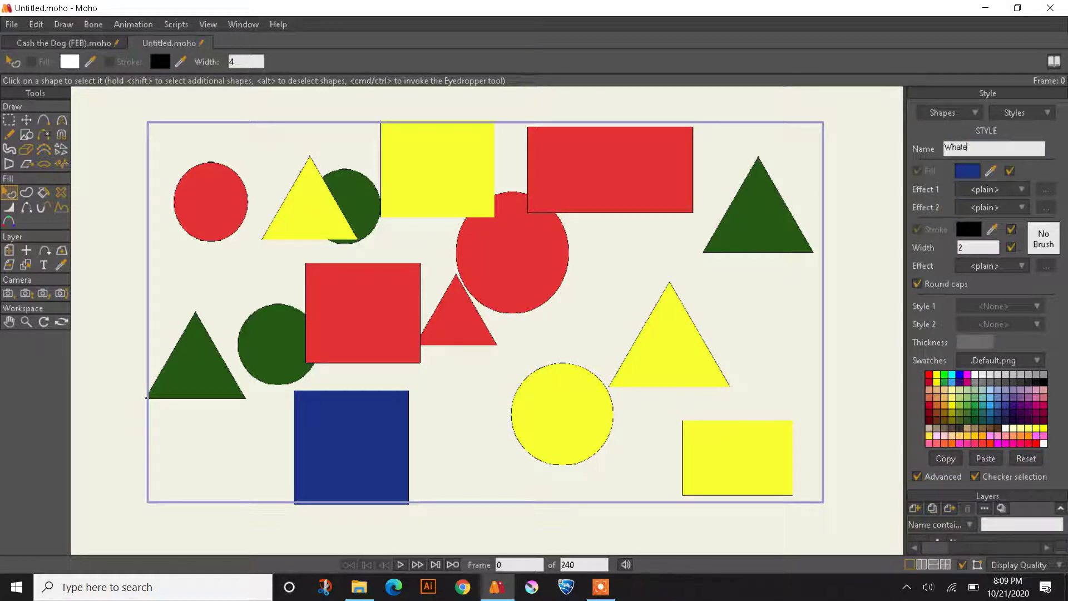
{"action": "type", "text": "ver"}
{"action": "left_click", "coordinate": [953, 207]}
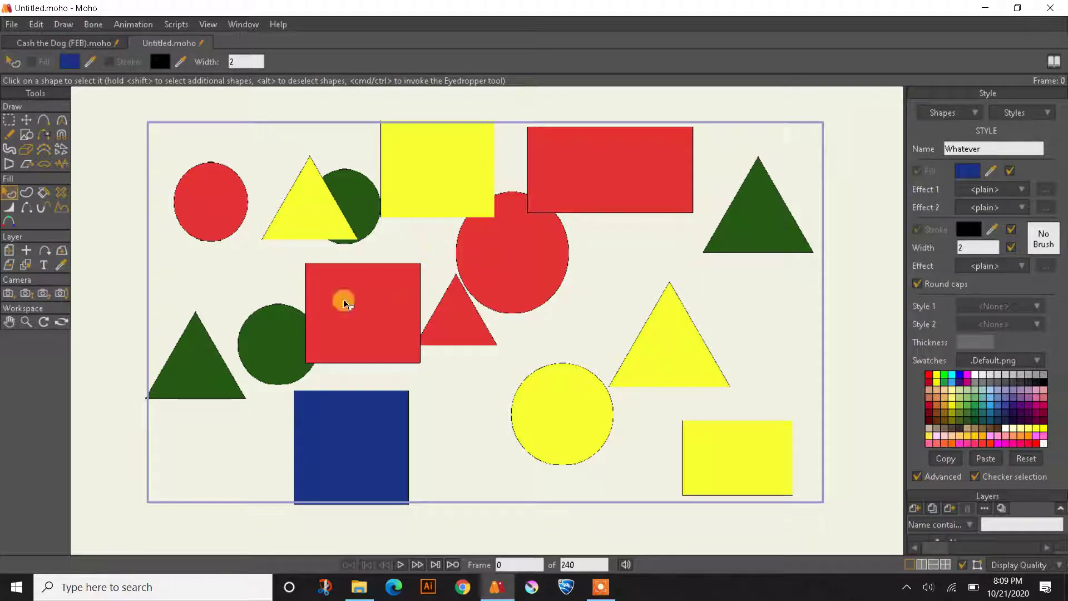
Shift-select the red, yellow and green shapes, dropping the blue square back out of the selection
{"action": "left_click", "coordinate": [222, 212]}
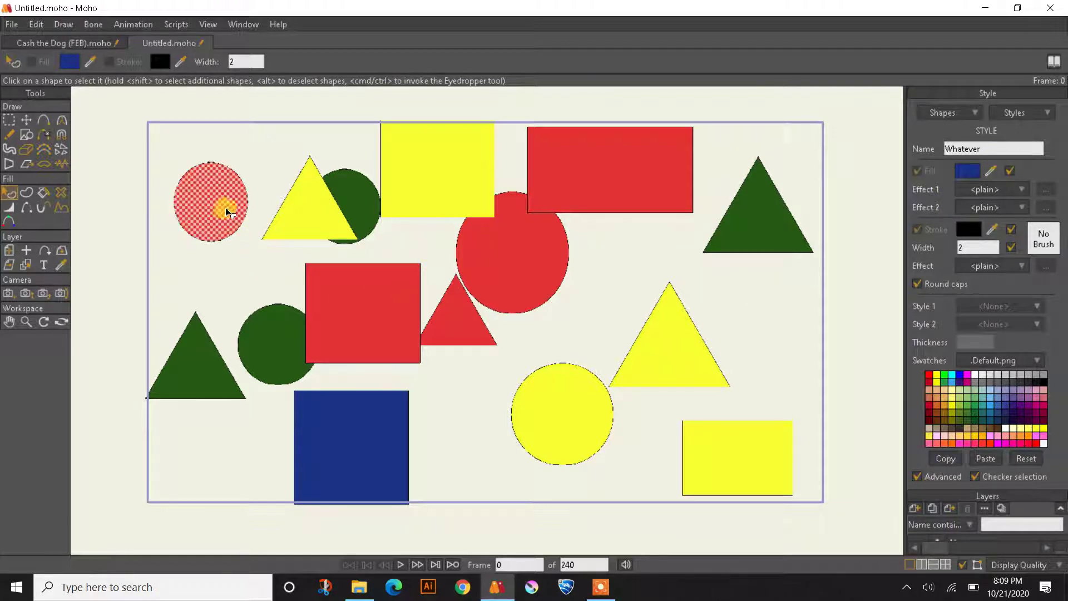
{"action": "left_click", "coordinate": [323, 273], "text": "shift"}
{"action": "left_click", "coordinate": [310, 231], "text": "shift"}
{"action": "left_click", "coordinate": [362, 206], "text": "shift"}
{"action": "left_click", "coordinate": [412, 166], "text": "shift"}
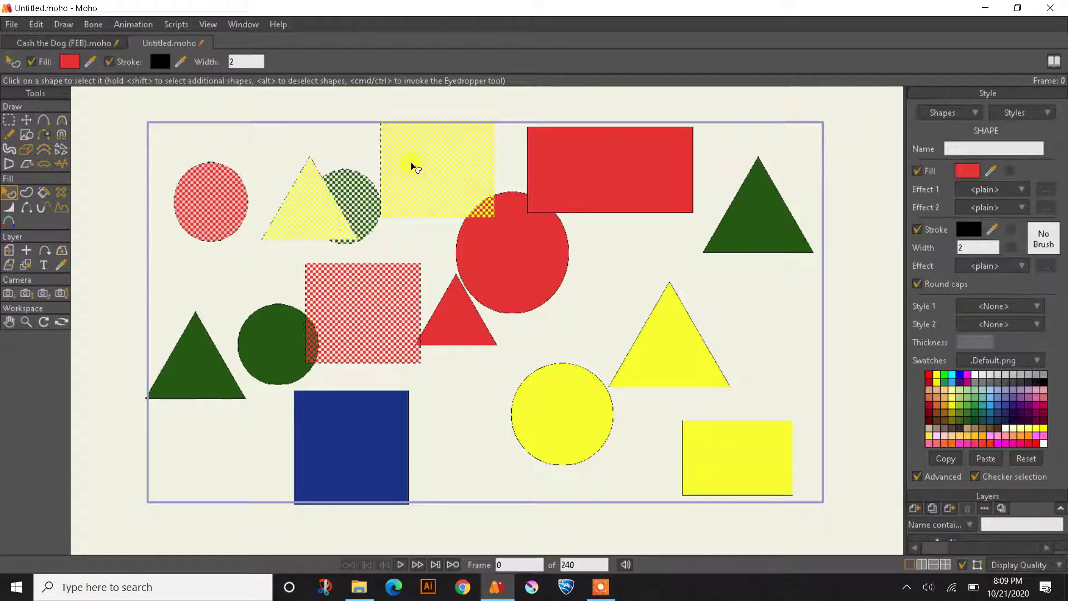
{"action": "left_click", "coordinate": [473, 332], "text": "shift"}
{"action": "left_click", "coordinate": [493, 268], "text": "shift"}
{"action": "left_click", "coordinate": [608, 210], "text": "shift"}
{"action": "left_click", "coordinate": [649, 317], "text": "shift"}
{"action": "left_click", "coordinate": [761, 236], "text": "shift"}
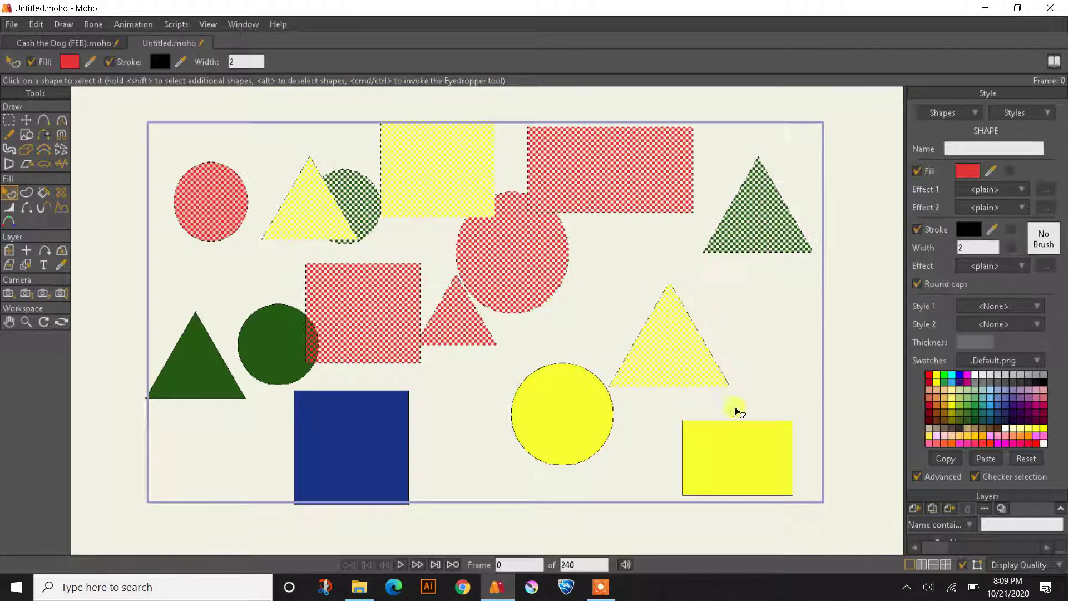
{"action": "left_click", "coordinate": [712, 457], "text": "shift"}
{"action": "left_click", "coordinate": [319, 395], "text": "shift"}
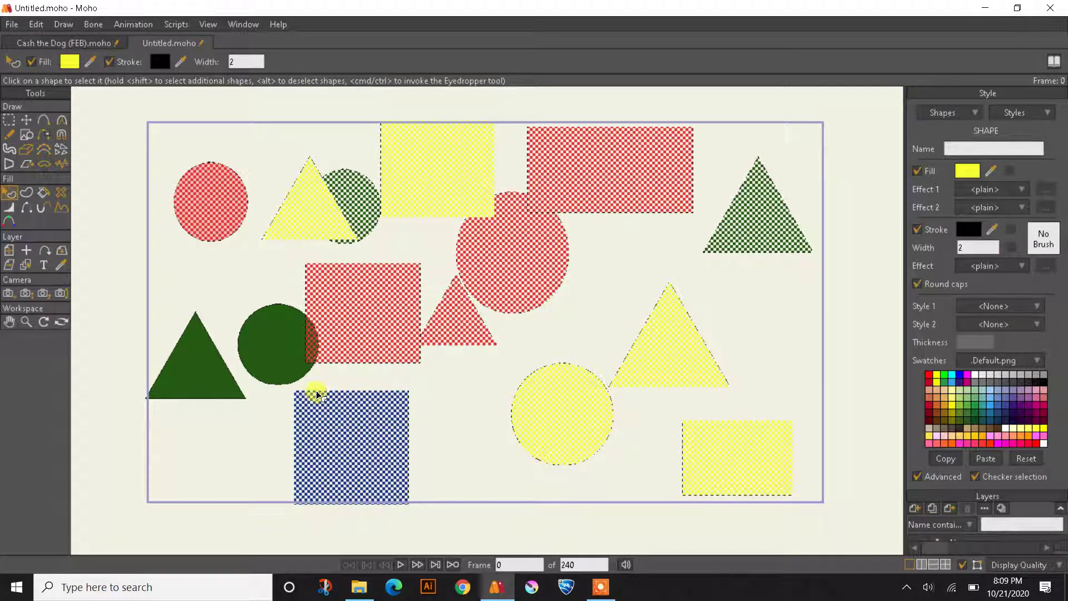
{"action": "left_click", "coordinate": [349, 434], "text": "alt"}
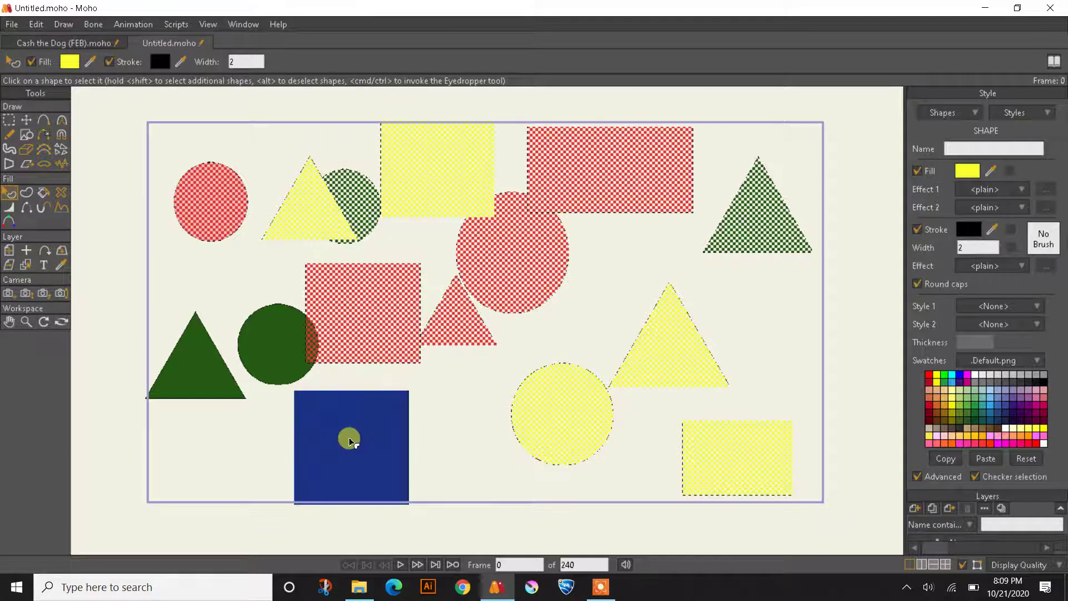
{"action": "left_click", "coordinate": [274, 345], "text": "shift"}
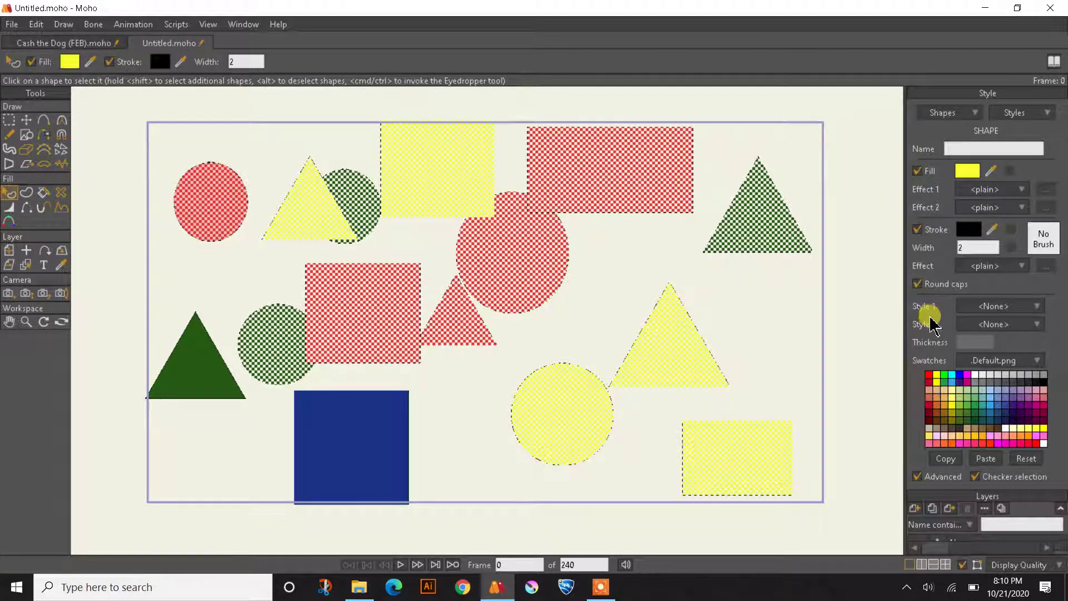
Assign the Whatever style to the selected shapes
{"action": "left_click", "coordinate": [1007, 307]}
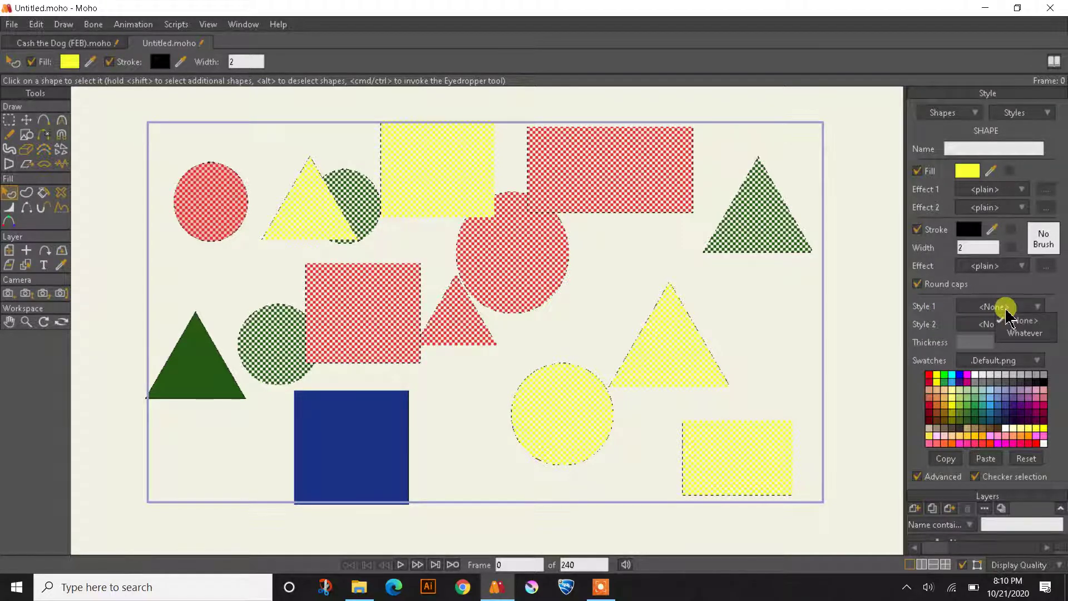
{"action": "left_click", "coordinate": [1026, 334]}
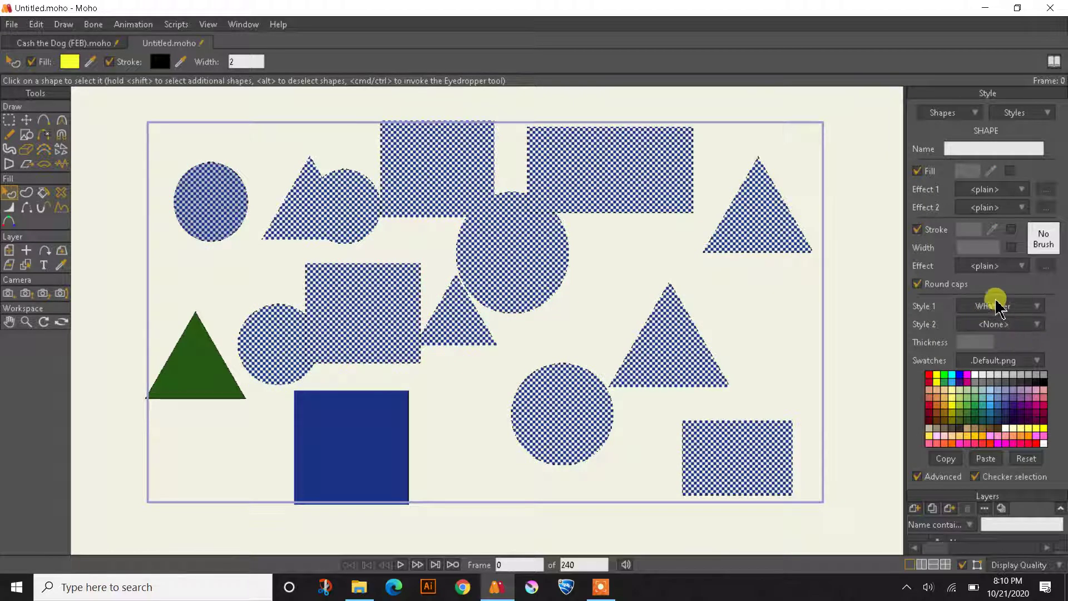
{"action": "left_click", "coordinate": [807, 311]}
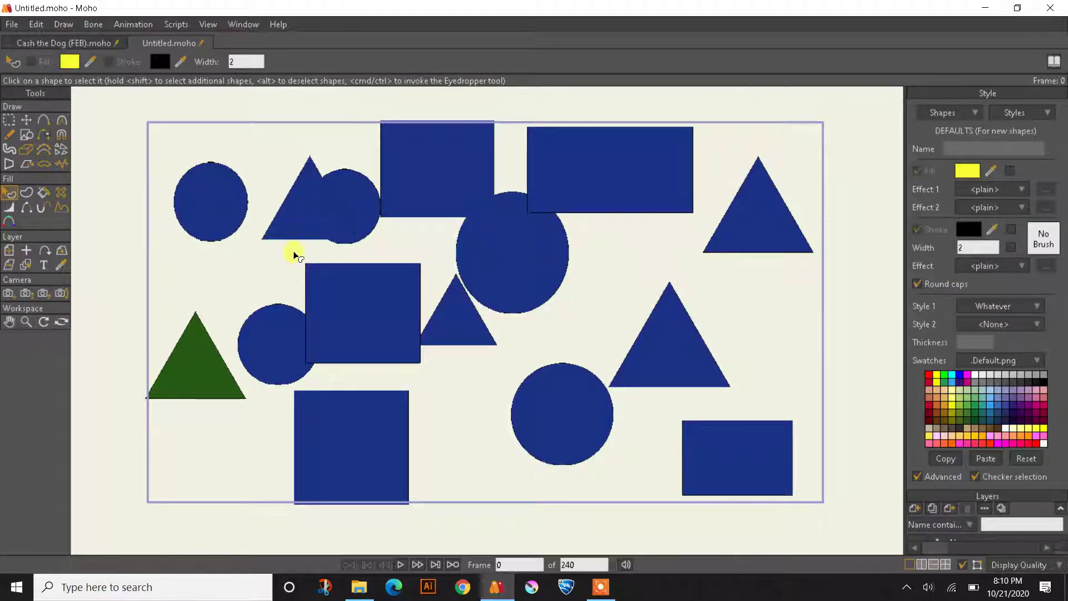
Change the Whatever style's fill to dark grey-green 4B5D44
{"action": "left_click", "coordinate": [1035, 116]}
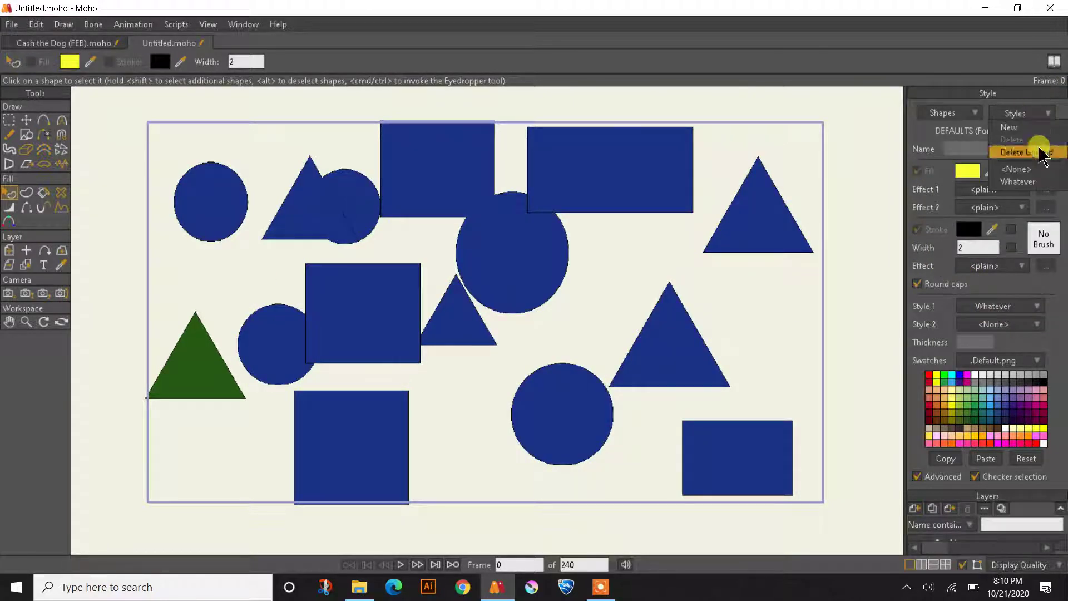
{"action": "left_click", "coordinate": [1002, 176]}
{"action": "left_click", "coordinate": [972, 172]}
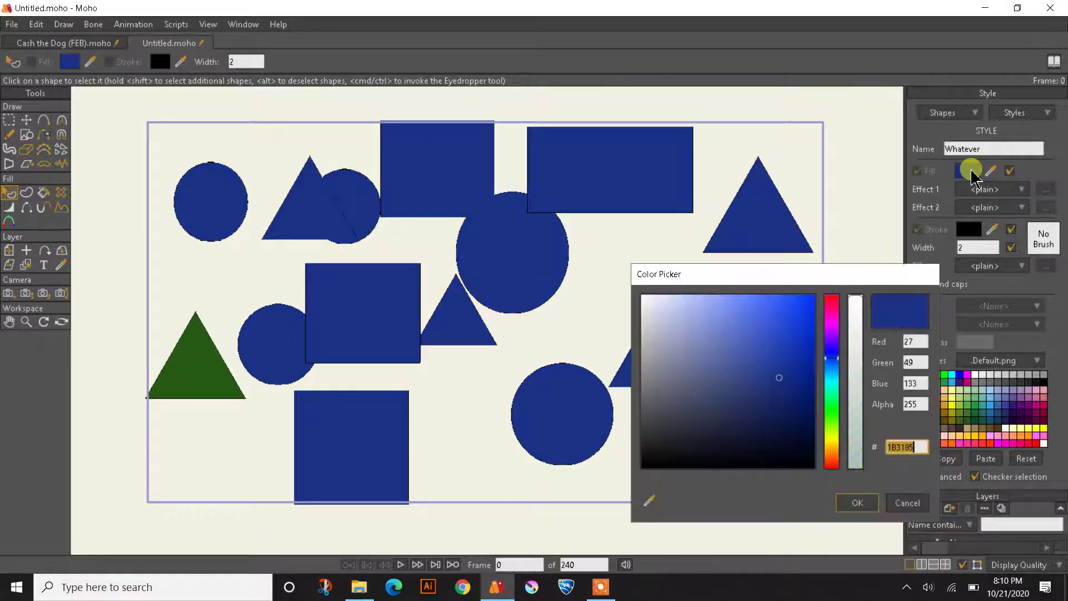
{"action": "mouse_move", "coordinate": [783, 385]}
{"action": "left_mouse_down"}
{"action": "mouse_move", "coordinate": [771, 322]}
{"action": "mouse_move", "coordinate": [732, 364]}
{"action": "mouse_move", "coordinate": [763, 357]}
{"action": "mouse_move", "coordinate": [639, 295]}
{"action": "mouse_move", "coordinate": [720, 317]}
{"action": "mouse_move", "coordinate": [763, 301]}
{"action": "mouse_move", "coordinate": [701, 341]}
{"action": "mouse_move", "coordinate": [687, 319]}
{"action": "mouse_move", "coordinate": [775, 332]}
{"action": "mouse_move", "coordinate": [689, 384]}
{"action": "mouse_move", "coordinate": [676, 397]}
{"action": "mouse_move", "coordinate": [688, 405]}
{"action": "left_mouse_up"}
{"action": "left_click", "coordinate": [834, 418]}
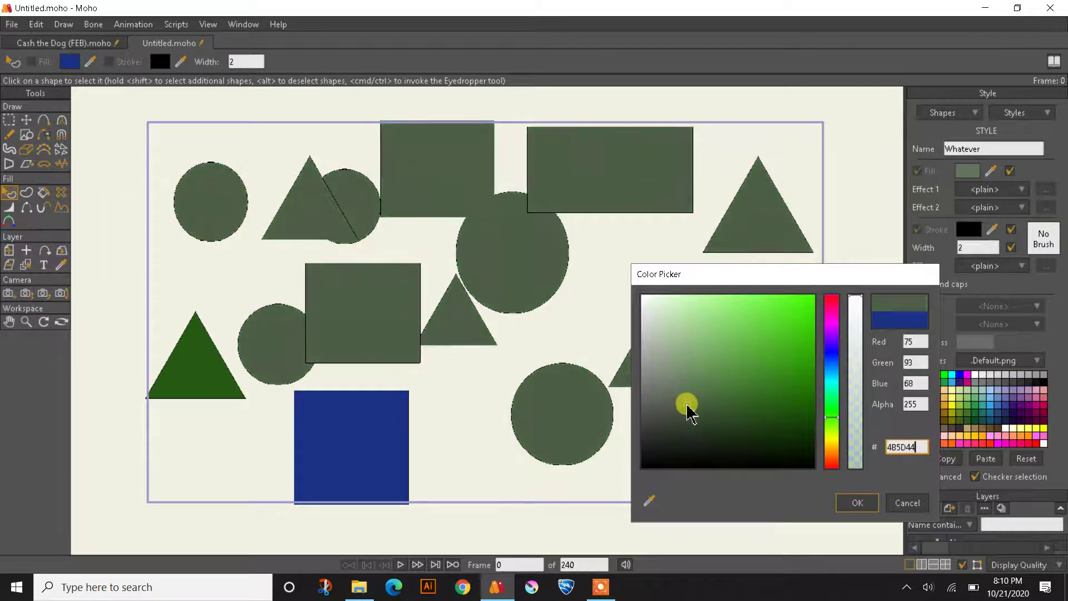
{"action": "left_click", "coordinate": [906, 503]}
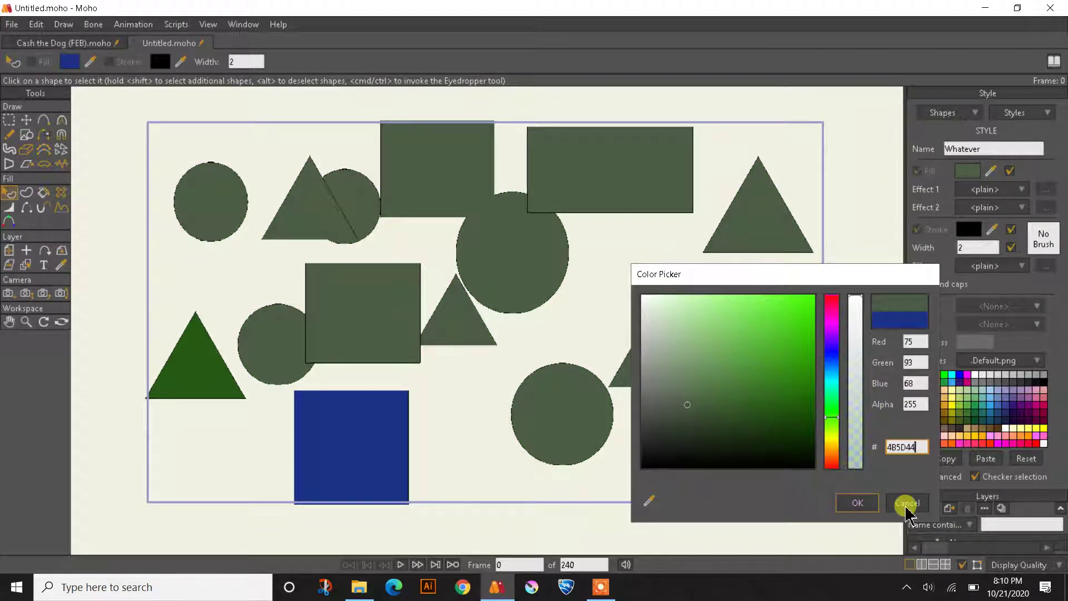
{"action": "left_click", "coordinate": [857, 503]}
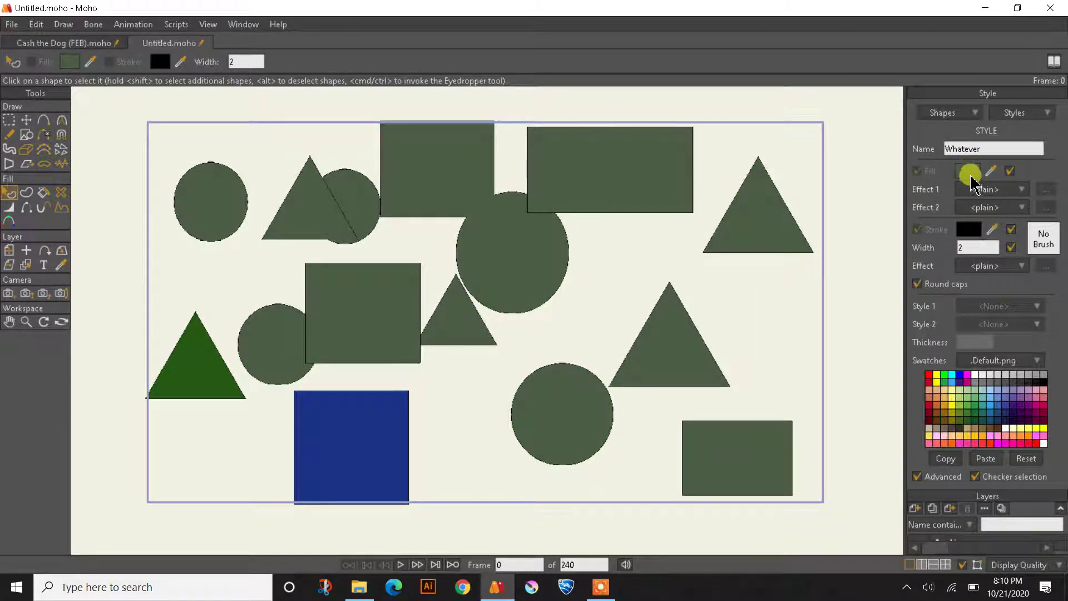
Drag the dark blue square from the lower-left up to the canvas centre with Transform Points
{"action": "left_click", "coordinate": [12, 245]}
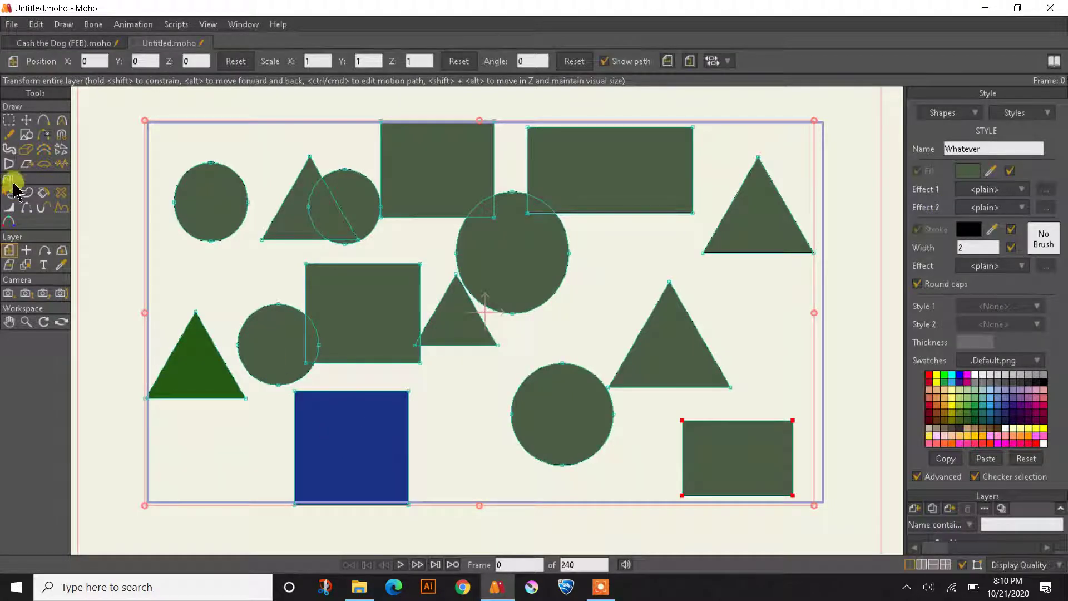
{"action": "left_click", "coordinate": [26, 119]}
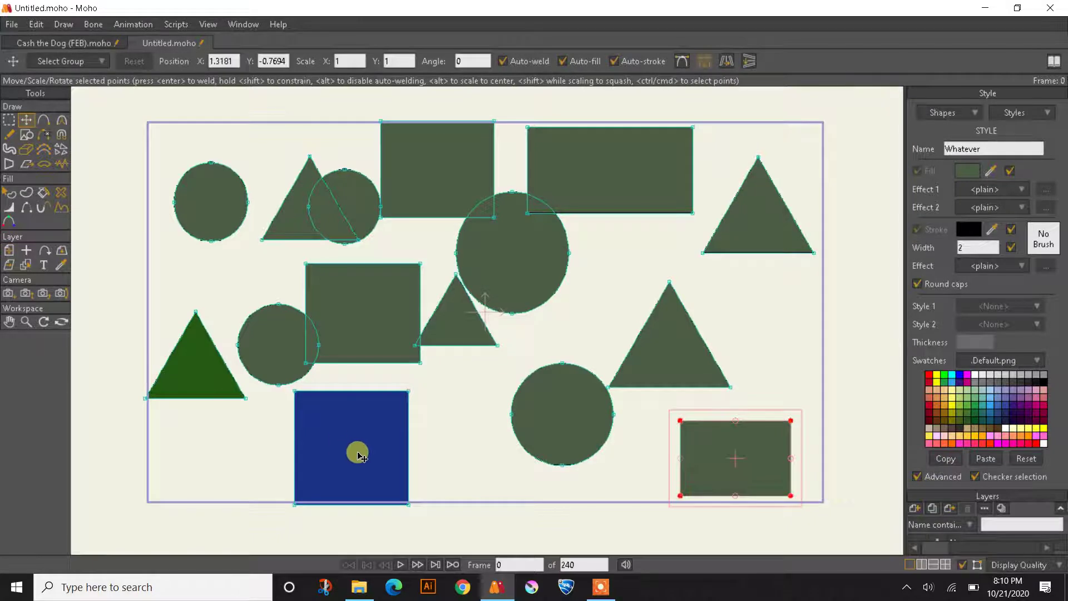
{"action": "mouse_move", "coordinate": [357, 450]}
{"action": "left_mouse_down"}
{"action": "mouse_move", "coordinate": [427, 386]}
{"action": "mouse_move", "coordinate": [441, 355]}
{"action": "left_mouse_up"}
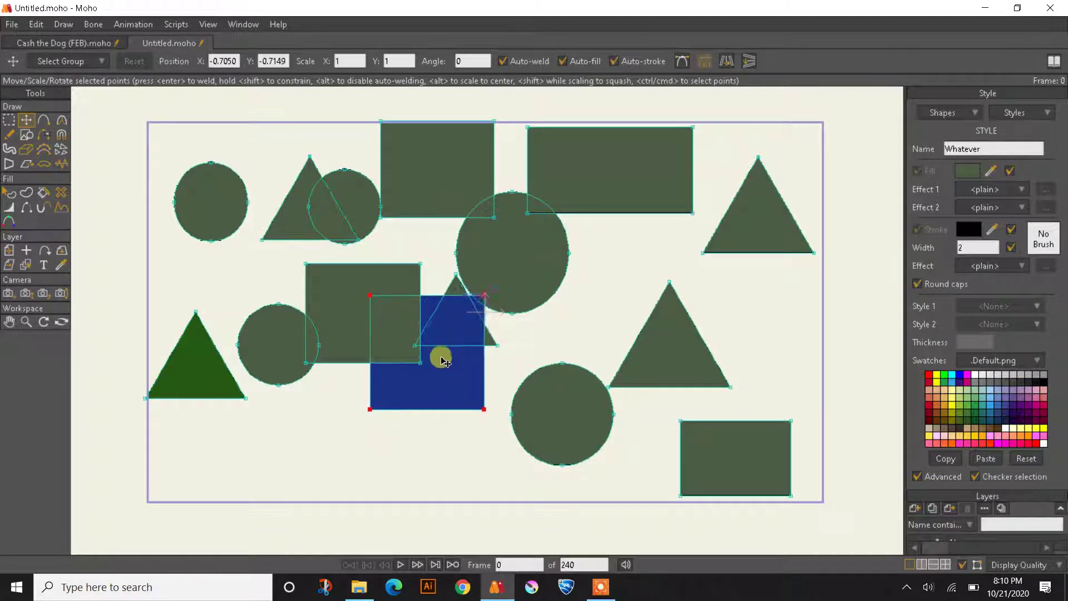
{"action": "left_click", "coordinate": [12, 193]}
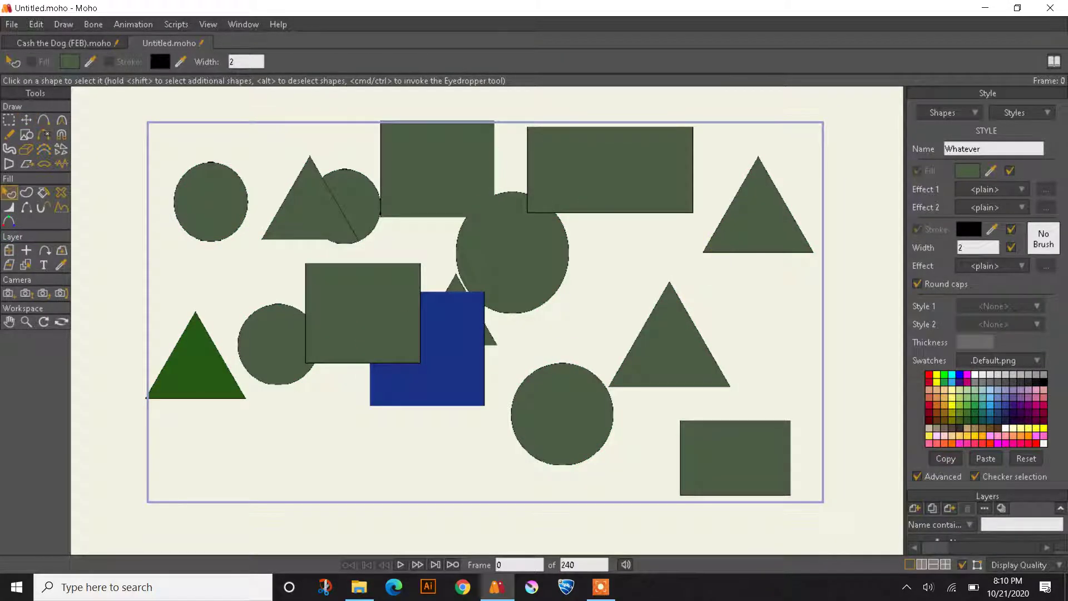
Lower the Whatever style's fill alpha so the grey-green fill becomes semi-transparent
{"action": "left_click", "coordinate": [967, 171]}
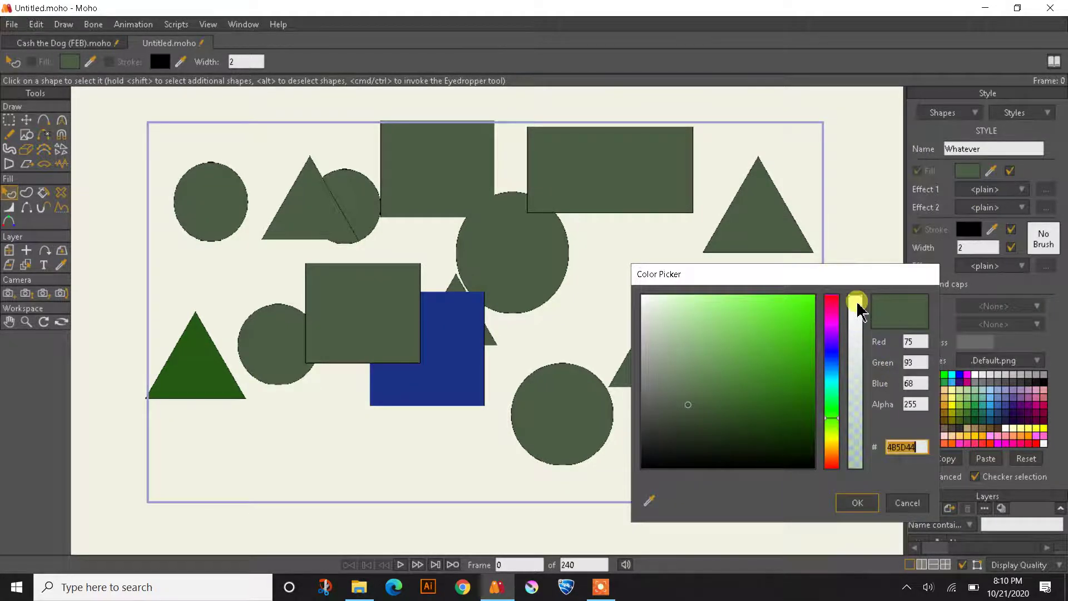
{"action": "left_click_drag", "start_coordinate": [856, 305], "coordinate": [855, 416]}
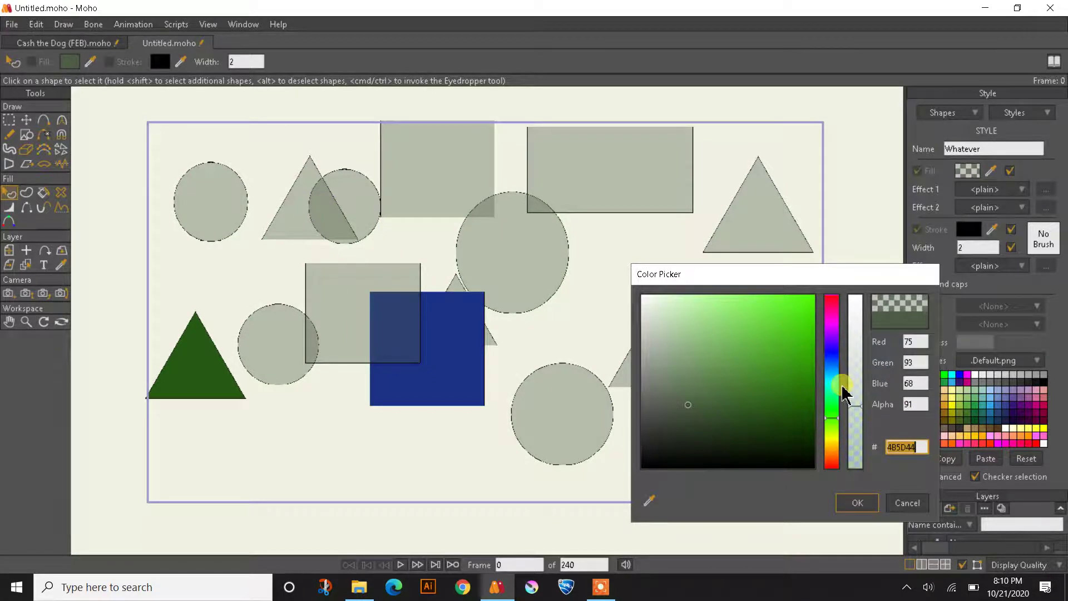
{"action": "left_click", "coordinate": [857, 502]}
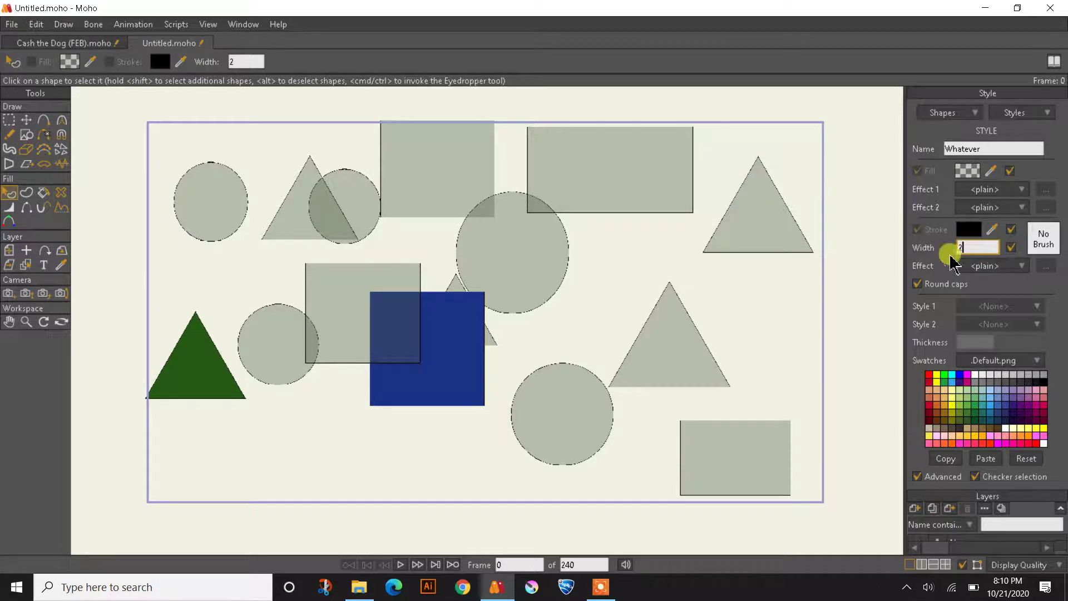
Try stroke widths 12 and 19, then settle on black outlines of width 5
{"action": "type", "text": "12"}
{"action": "key", "text": "Return"}
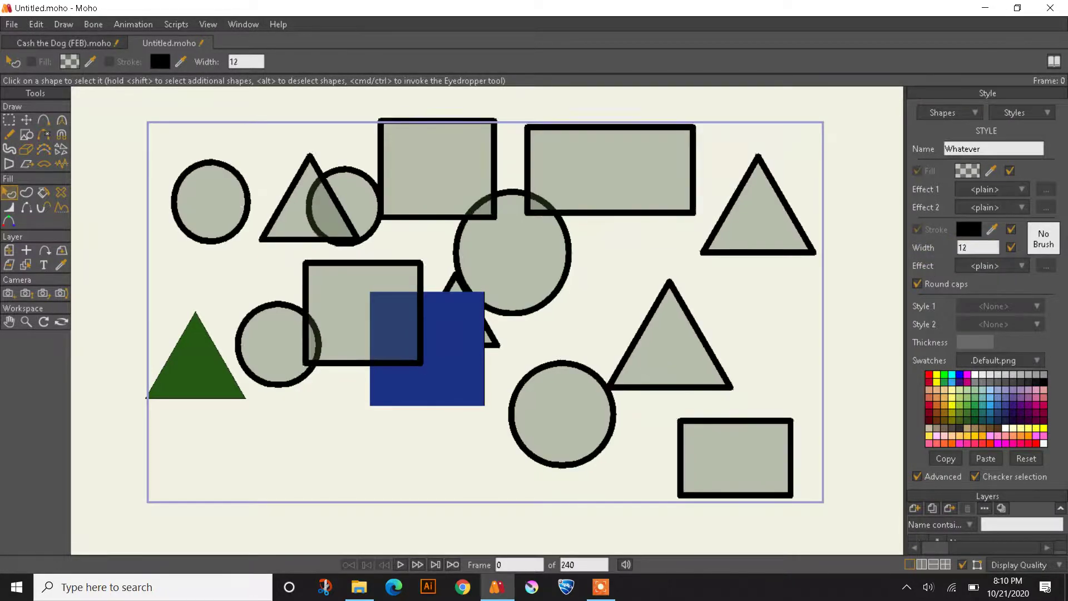
{"action": "type", "text": "19"}
{"action": "key", "text": "Return"}
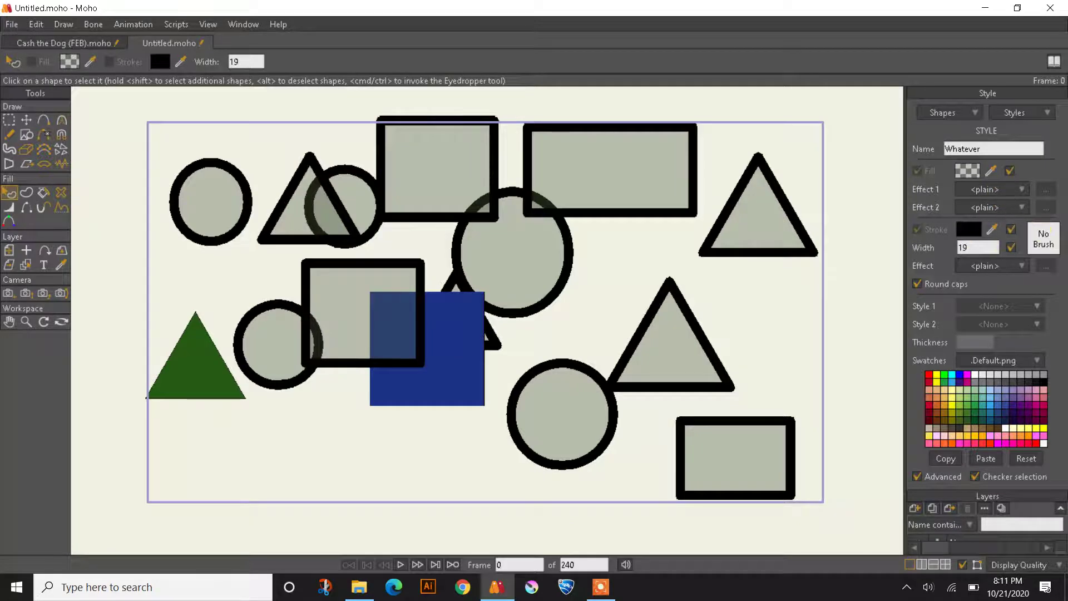
{"action": "mouse_move", "coordinate": [940, 261]}
{"action": "left_mouse_down"}
{"action": "mouse_move", "coordinate": [874, 256]}
{"action": "mouse_move", "coordinate": [963, 261]}
{"action": "mouse_move", "coordinate": [899, 265]}
{"action": "left_mouse_up"}
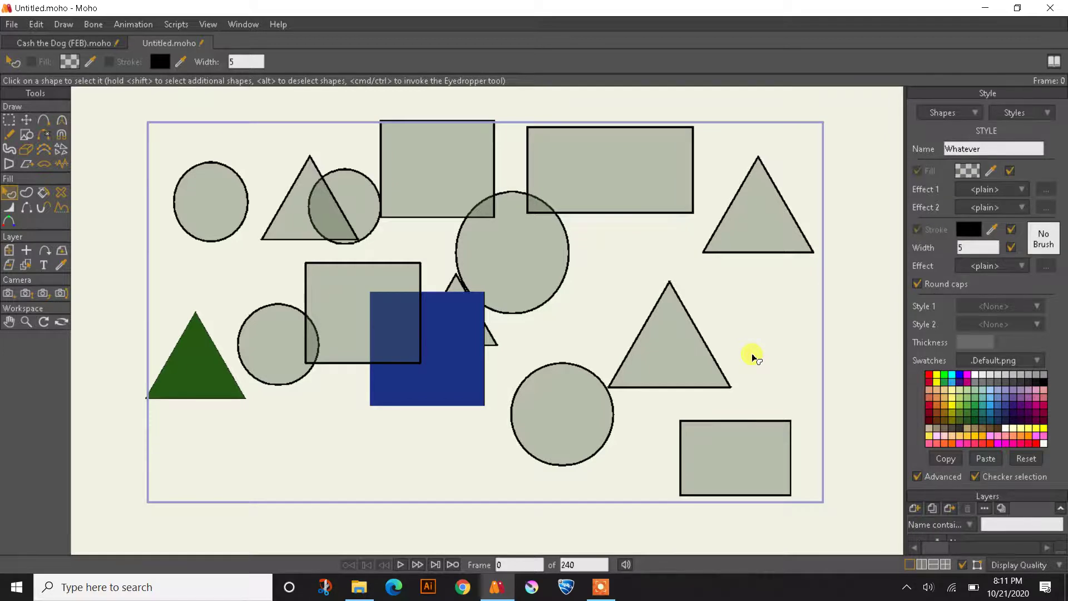
Go from the Transform Layer tool to the Select Points tool to reveal anchor points
{"action": "left_click", "coordinate": [9, 250]}
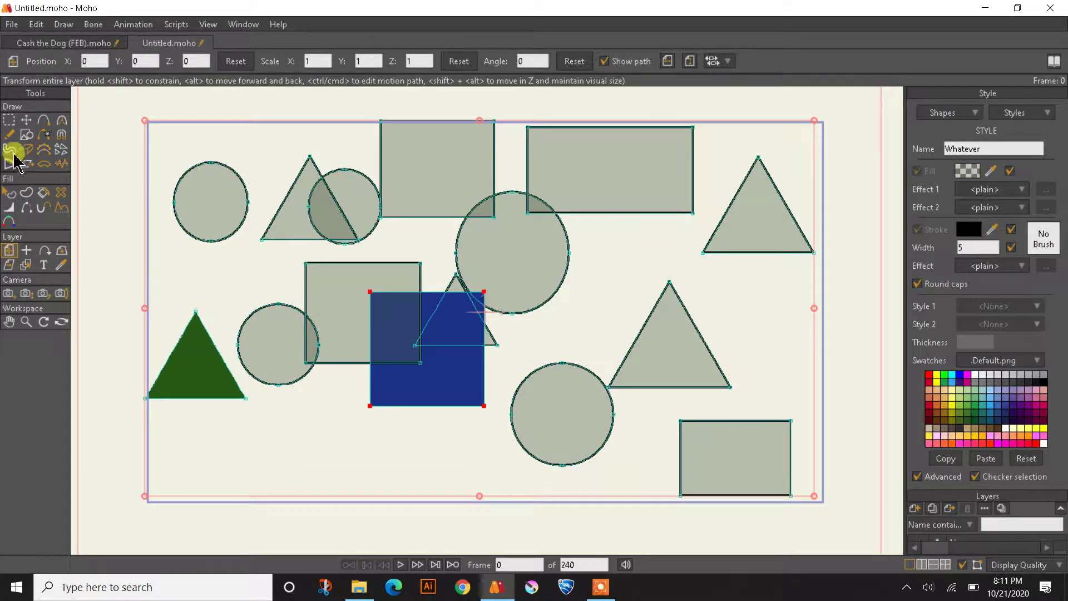
{"action": "left_click", "coordinate": [9, 120]}
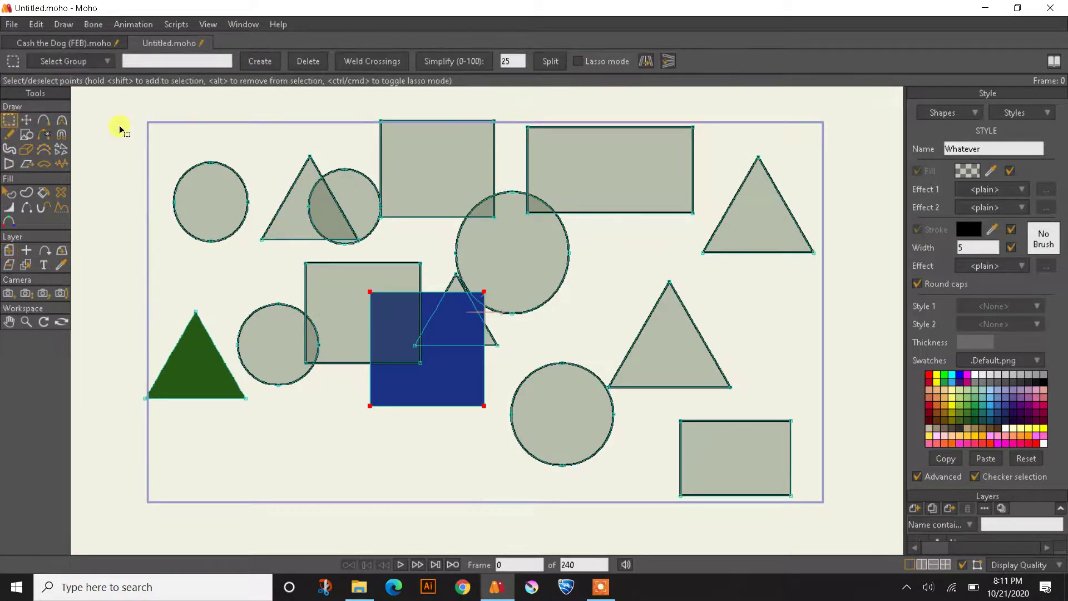
{"action": "left_click", "coordinate": [601, 587]}
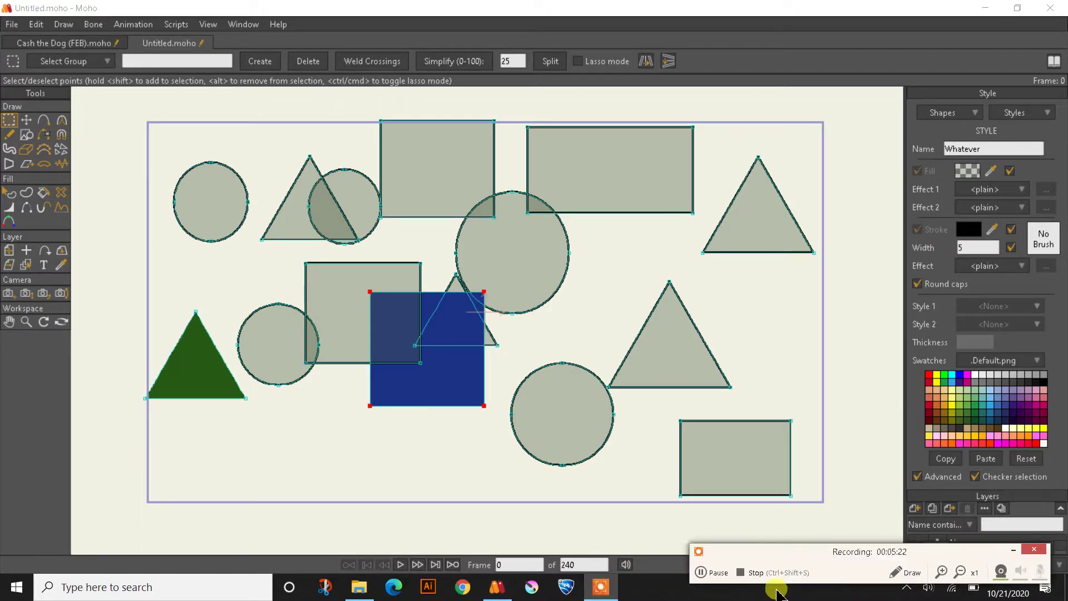